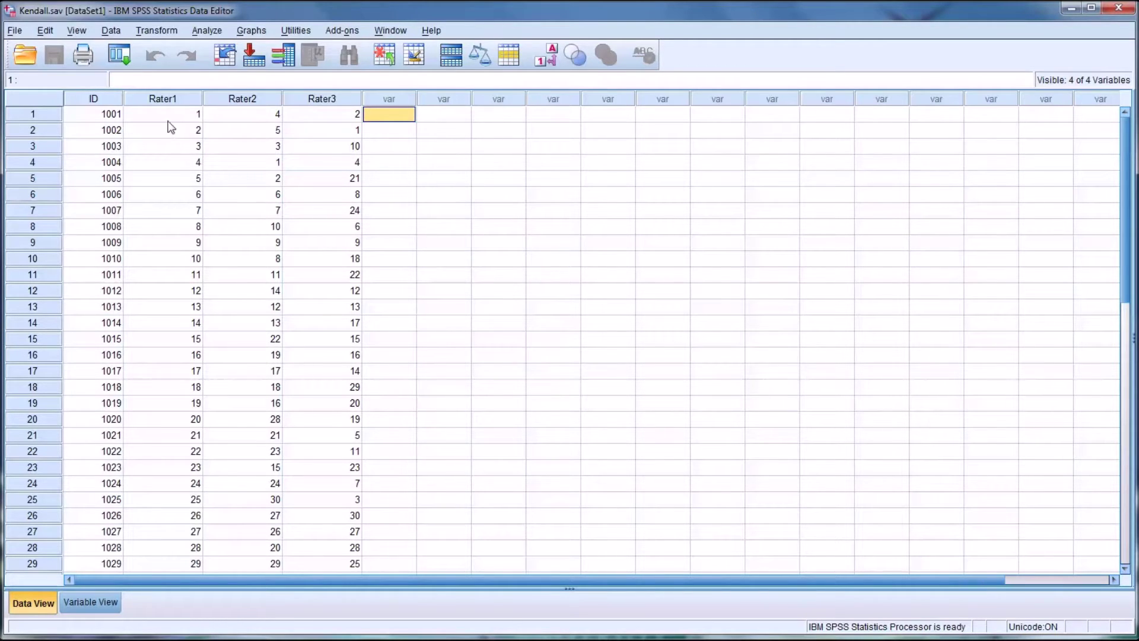
# Highlight the Rater1, Rater2 and Rater3 rank columns in the Kendall data grid.
pyautogui.click(176, 102)
pyautogui.click(265, 99)
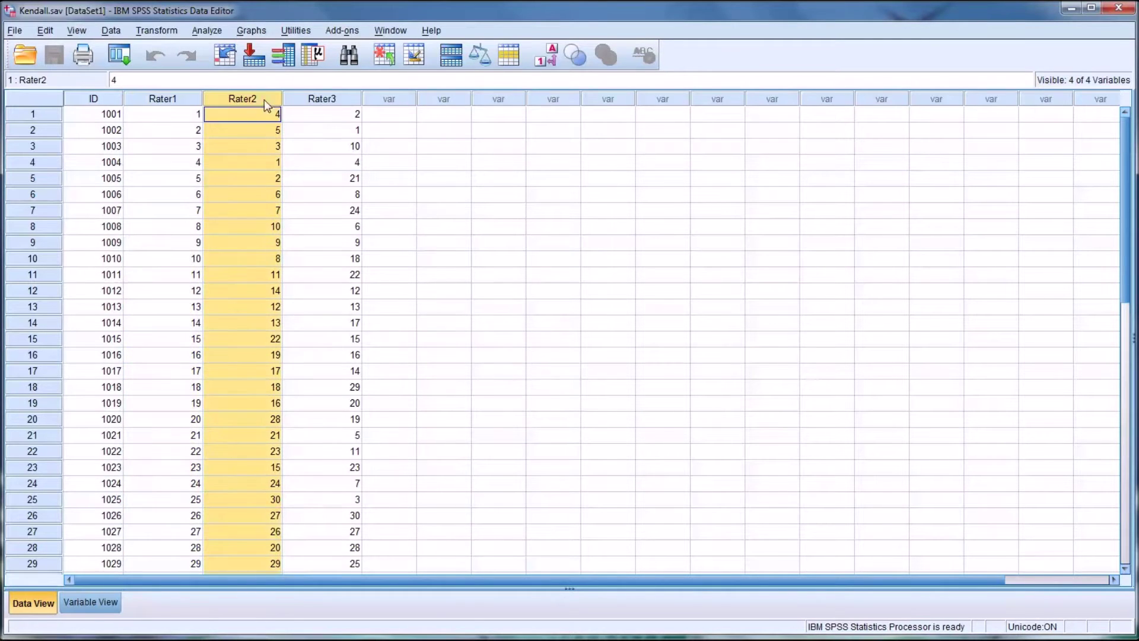
pyautogui.click(318, 101)
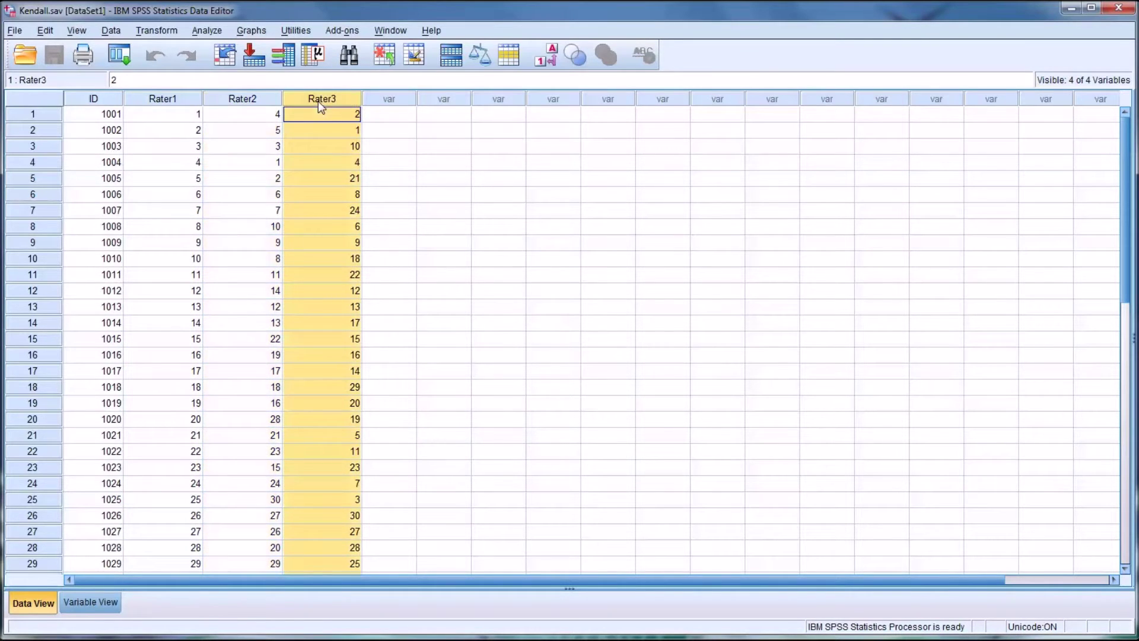
pyautogui.click(165, 115)
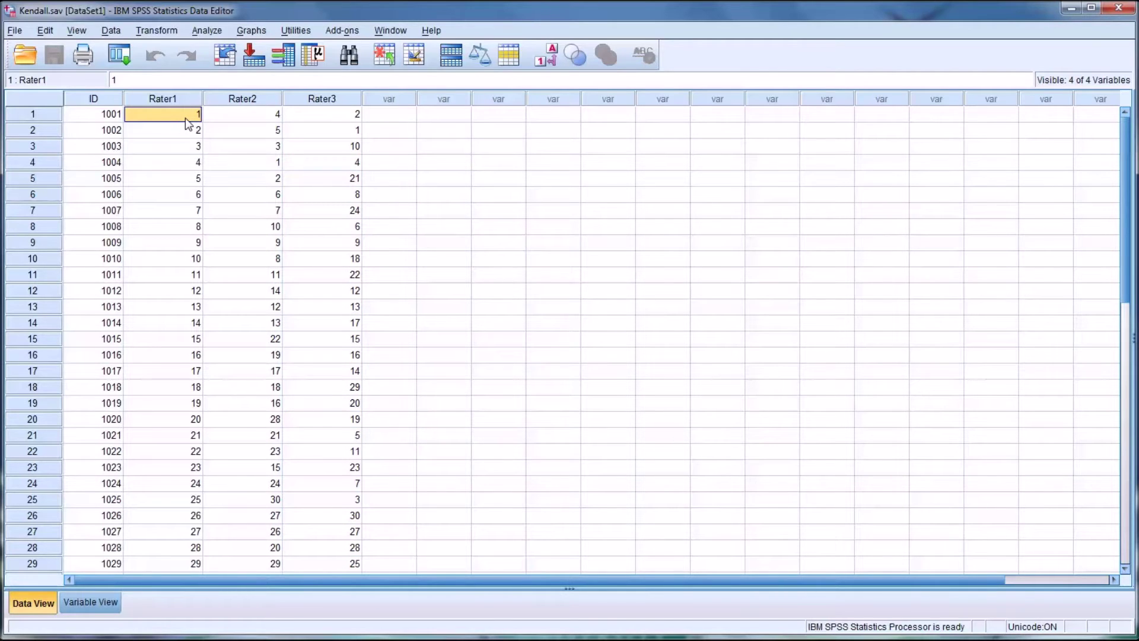
pyautogui.scroll(-2, 178, 249)
pyautogui.scroll(2, 156, 297)
pyautogui.click(167, 101)
pyautogui.click(172, 118)
pyautogui.scroll(-1, 176, 131)
pyautogui.scroll(1, 176, 135)
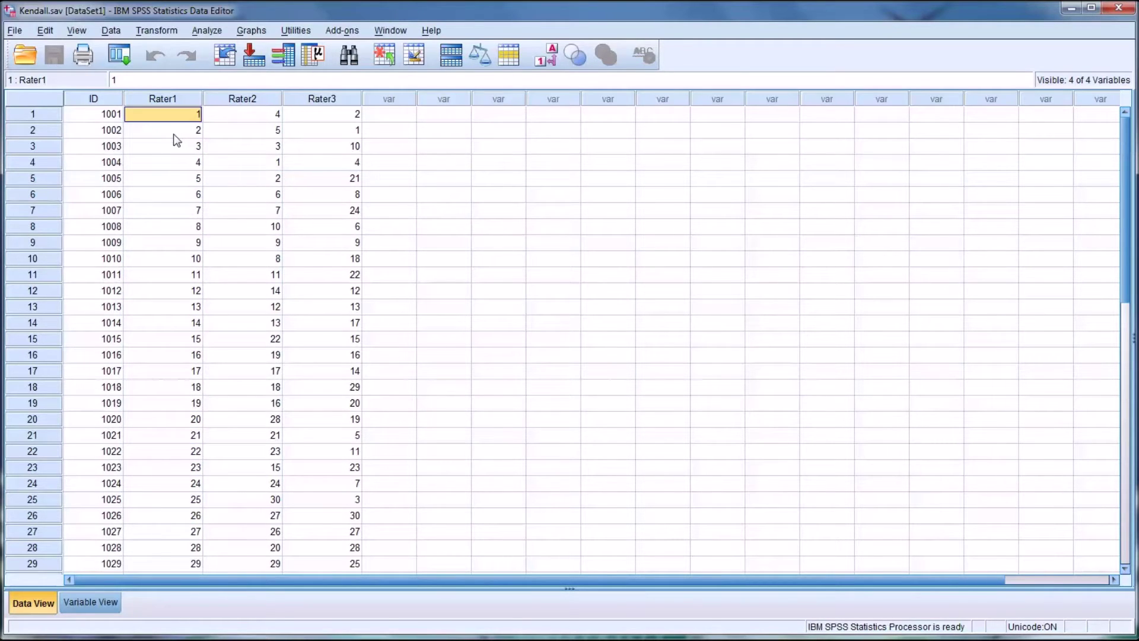
# Highlight the ID, Rater2 and Rater3 columns and point out case 1001's ranks.
pyautogui.click(84, 101)
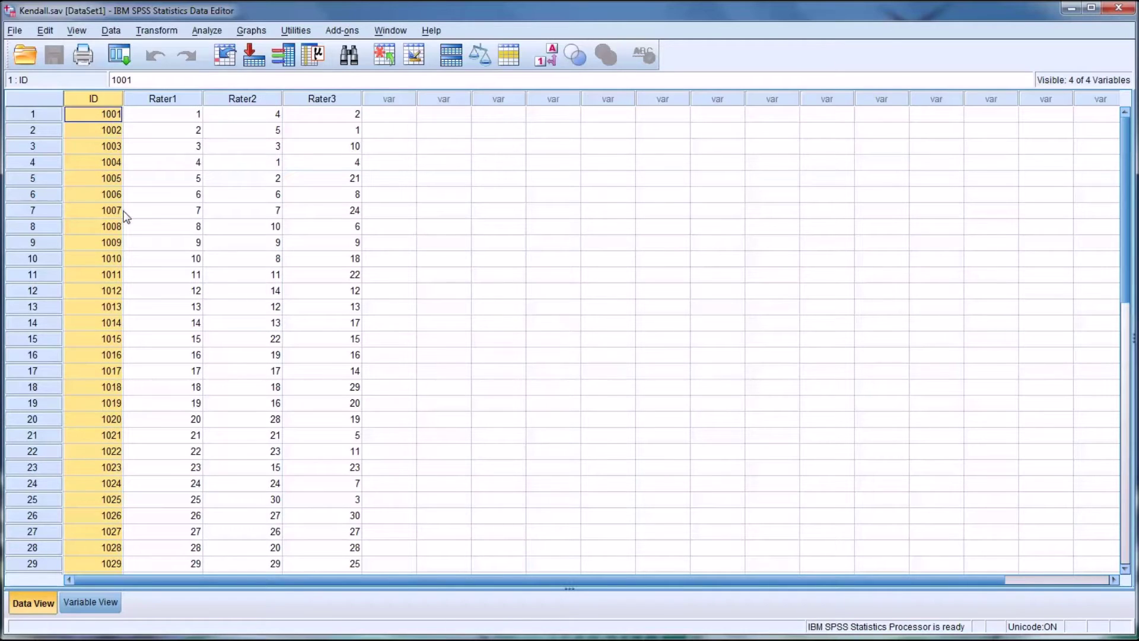
pyautogui.click(164, 118)
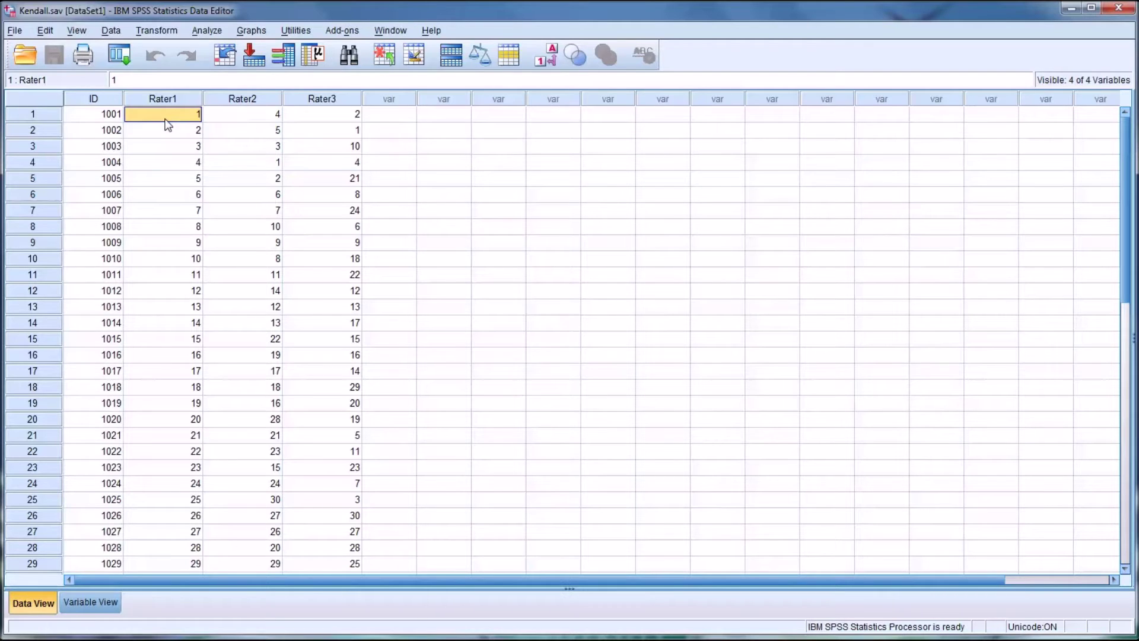
pyautogui.click(254, 100)
pyautogui.click(299, 101)
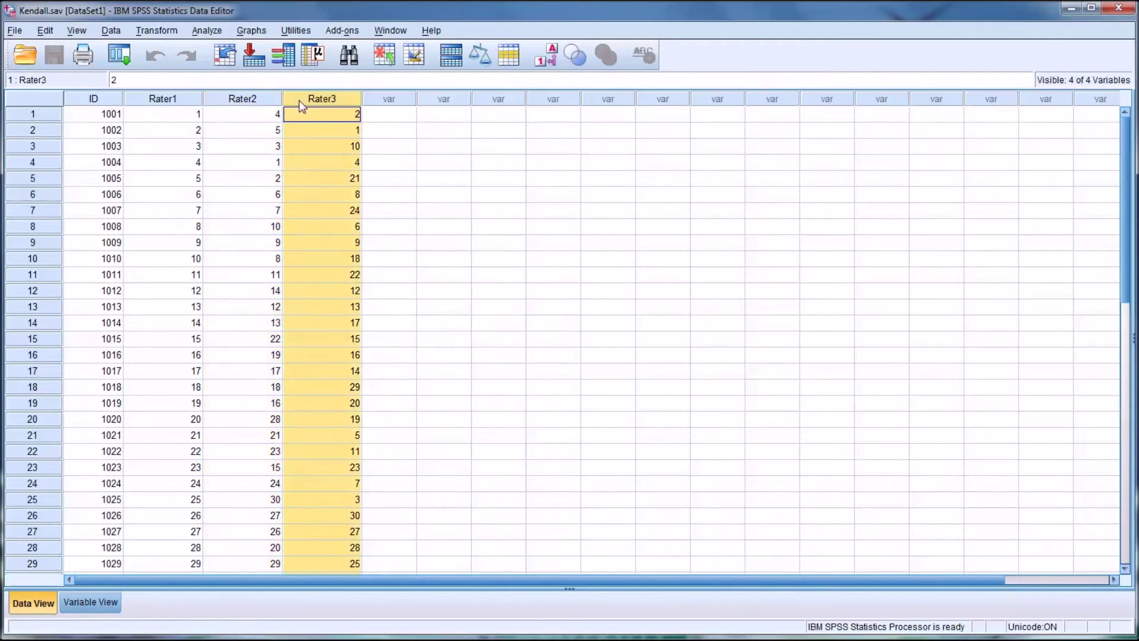
pyautogui.click(235, 116)
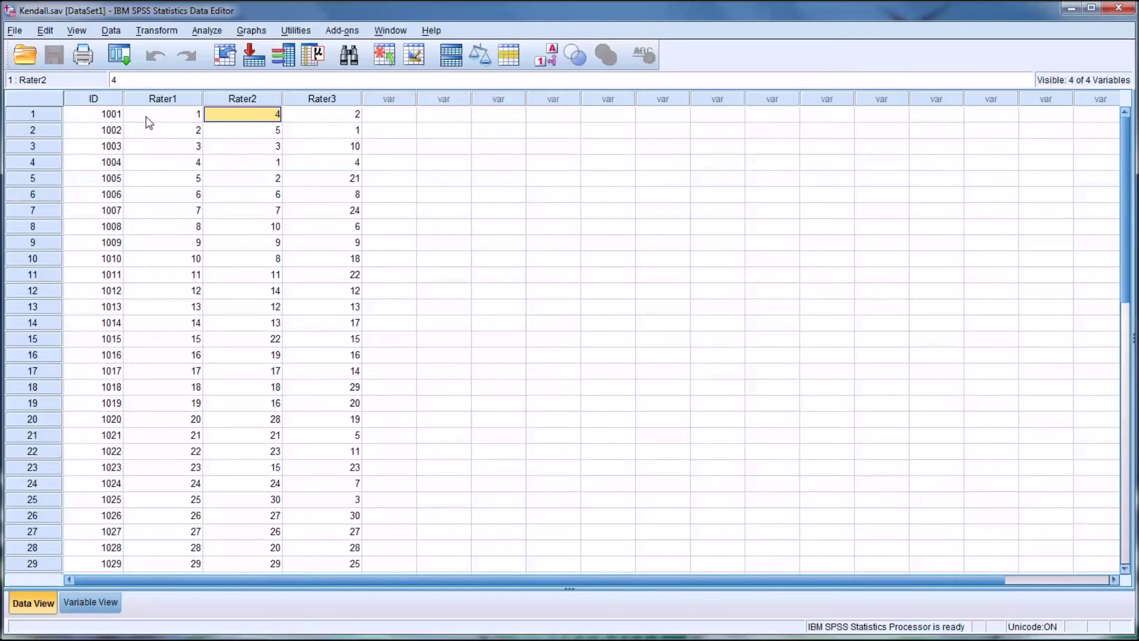
# Compare case 1001's ranks: Rater1 1, Rater2 4, Rater3 2.
pyautogui.click(110, 117)
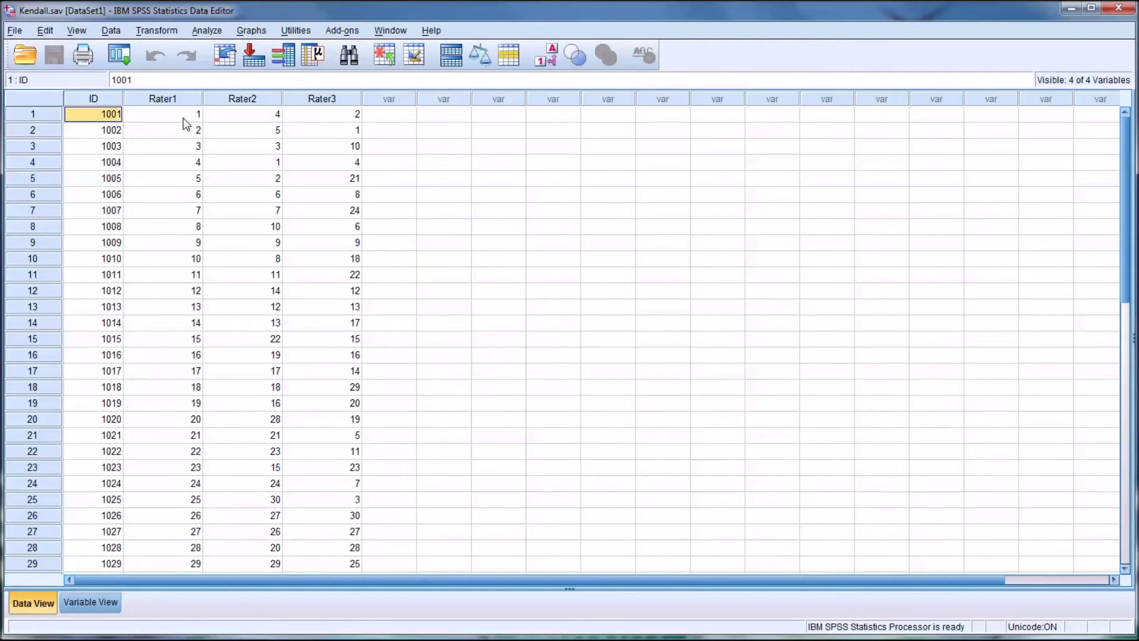
pyautogui.click(183, 118)
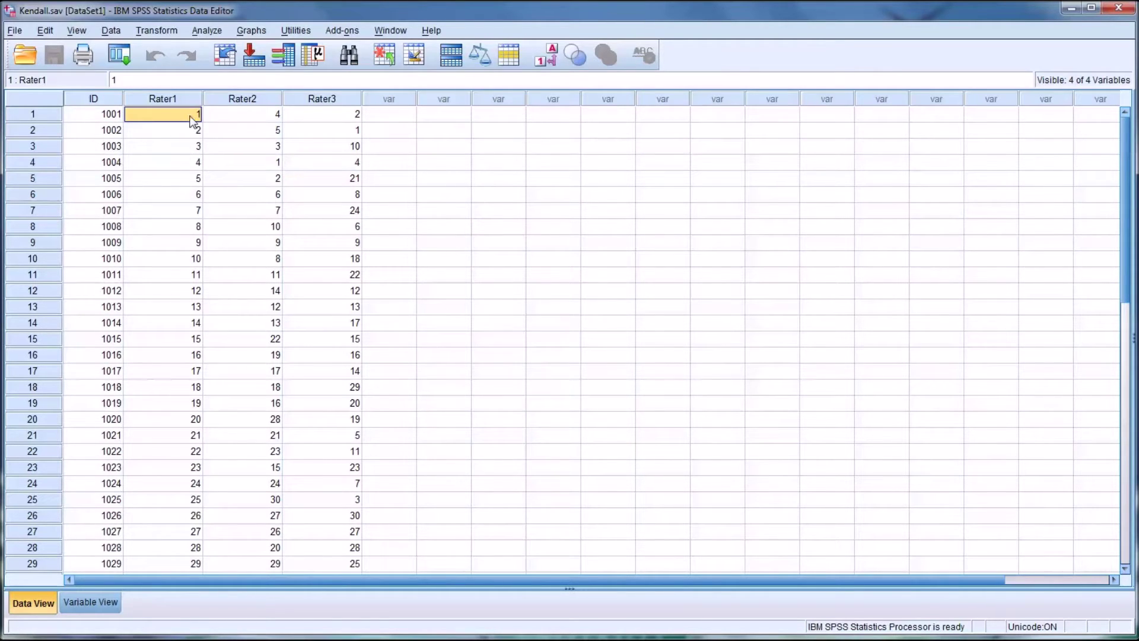
pyautogui.click(220, 121)
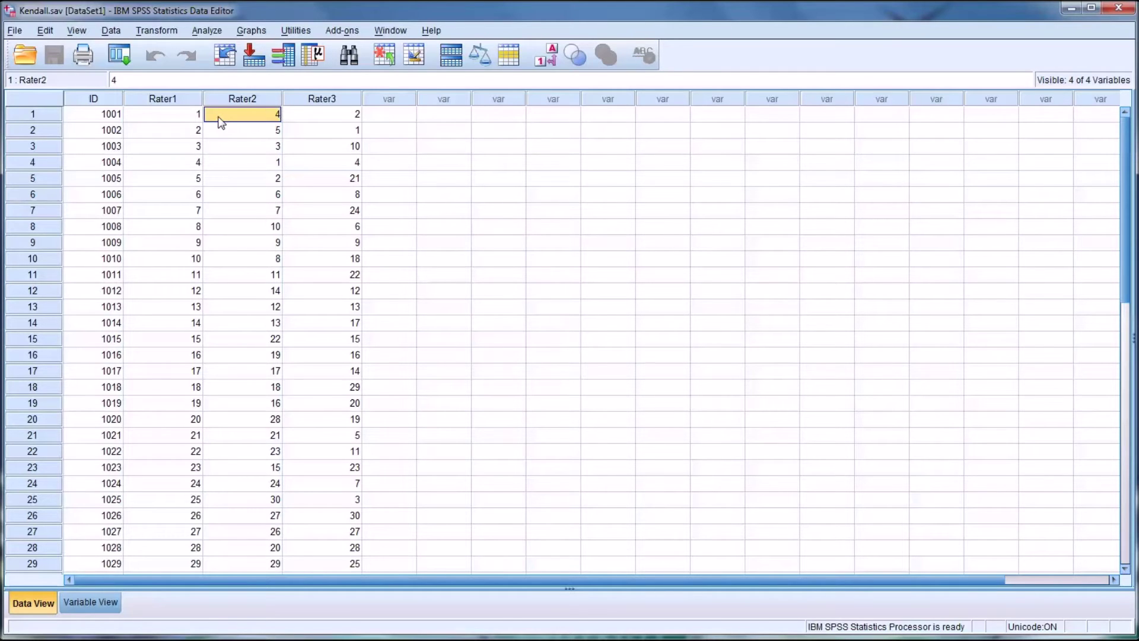
pyautogui.click(295, 119)
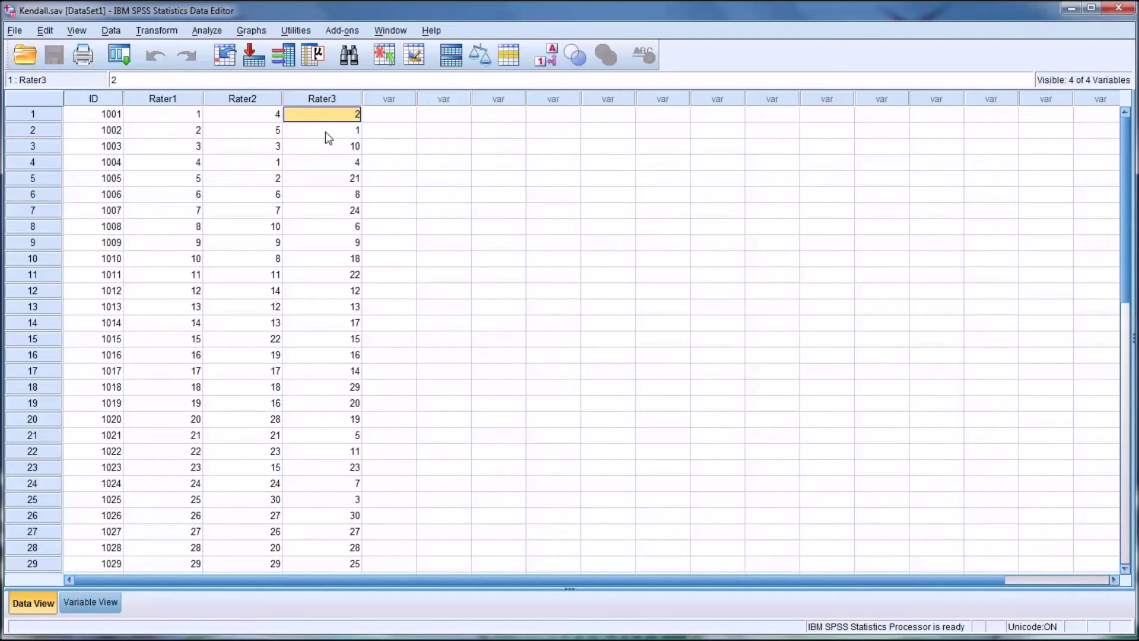
pyautogui.click(191, 118)
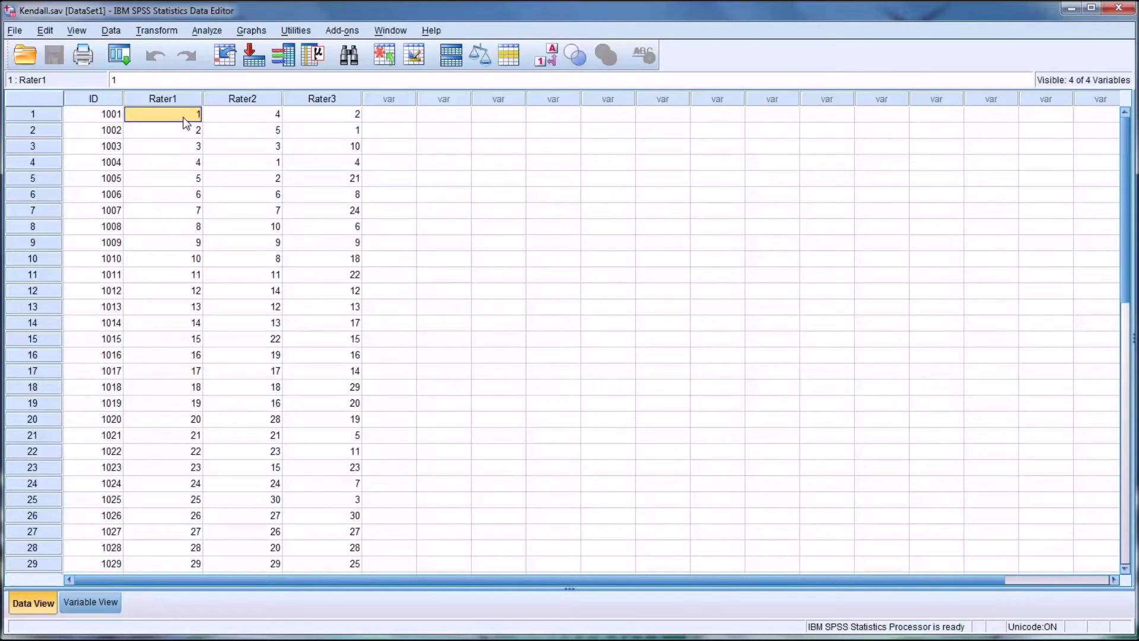
pyautogui.click(306, 119)
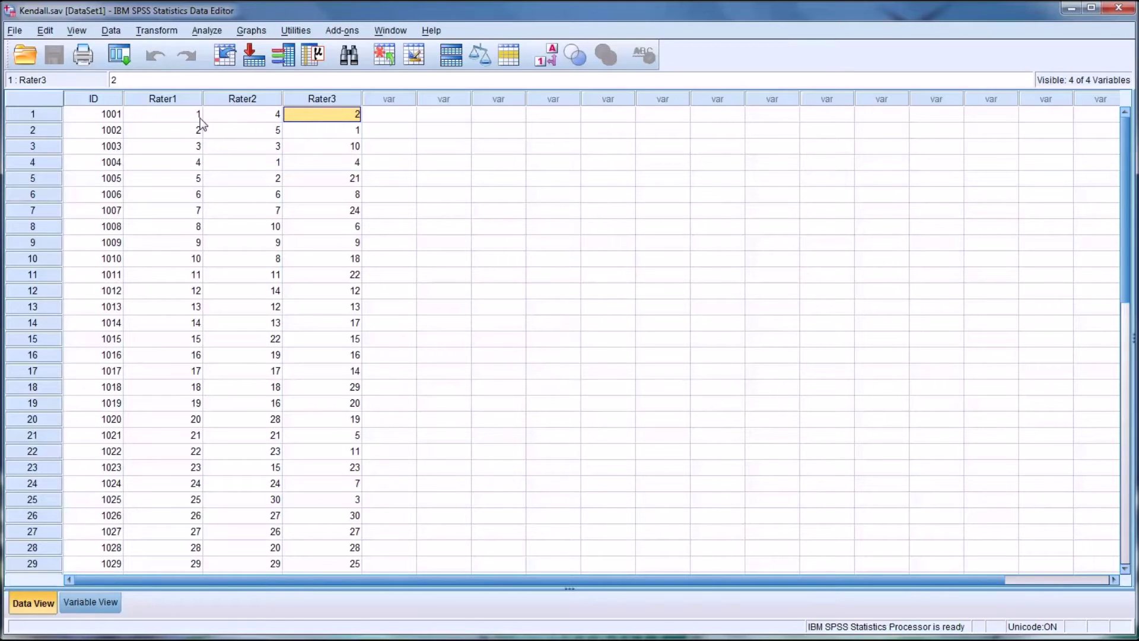
pyautogui.click(225, 123)
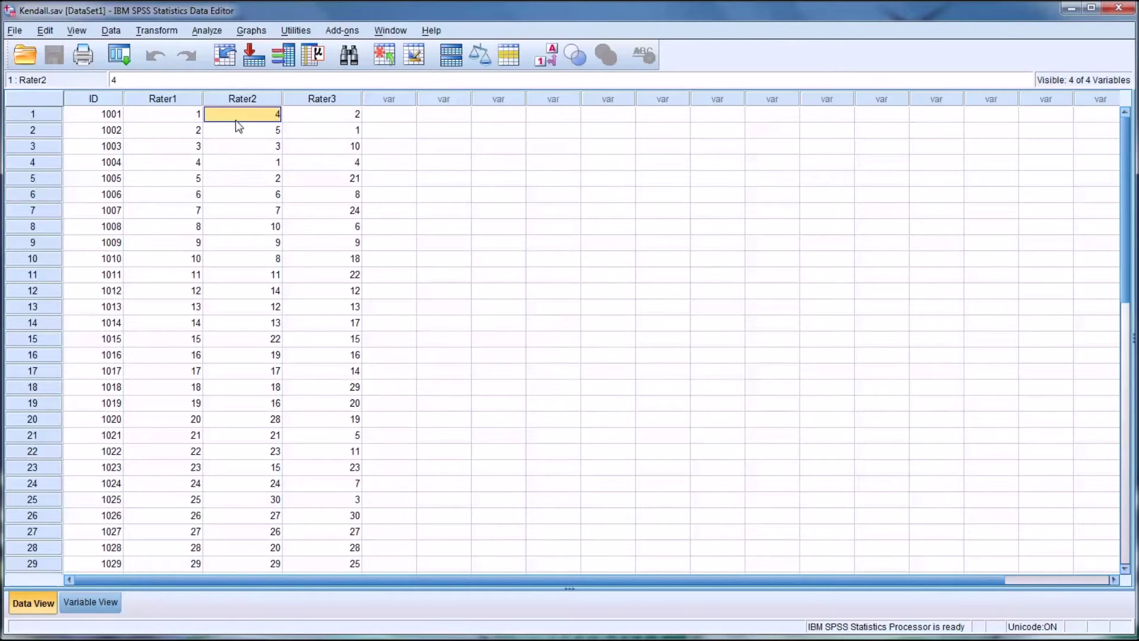
pyautogui.click(195, 122)
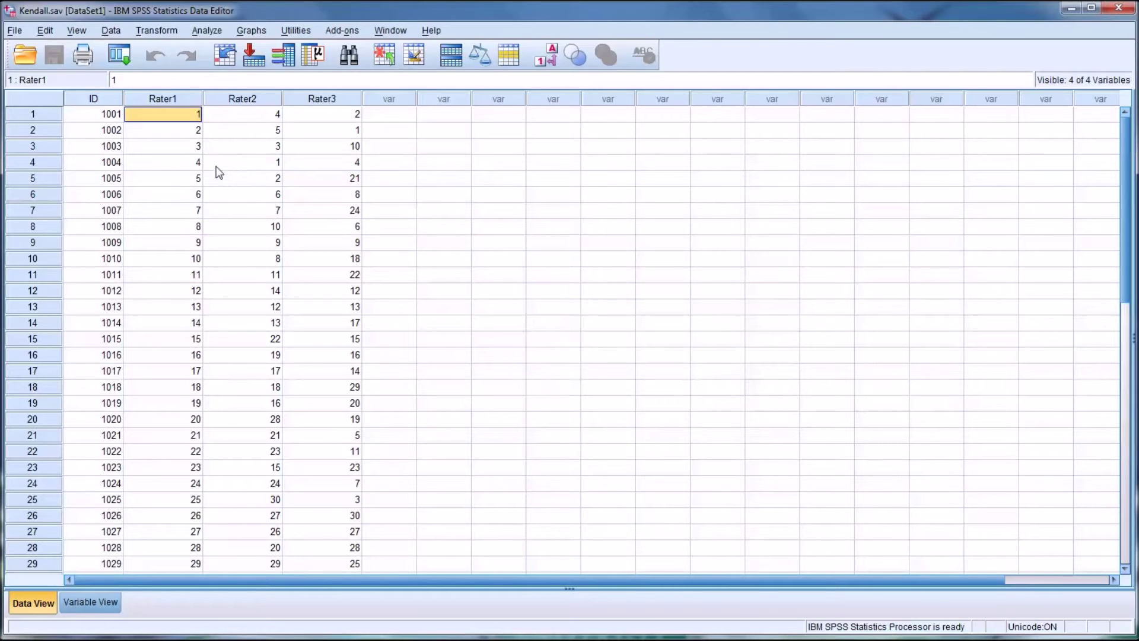
# Compare ranks for case 1003 (3, 3, 10) and case 1005 (5, 2, 21).
pyautogui.click(191, 146)
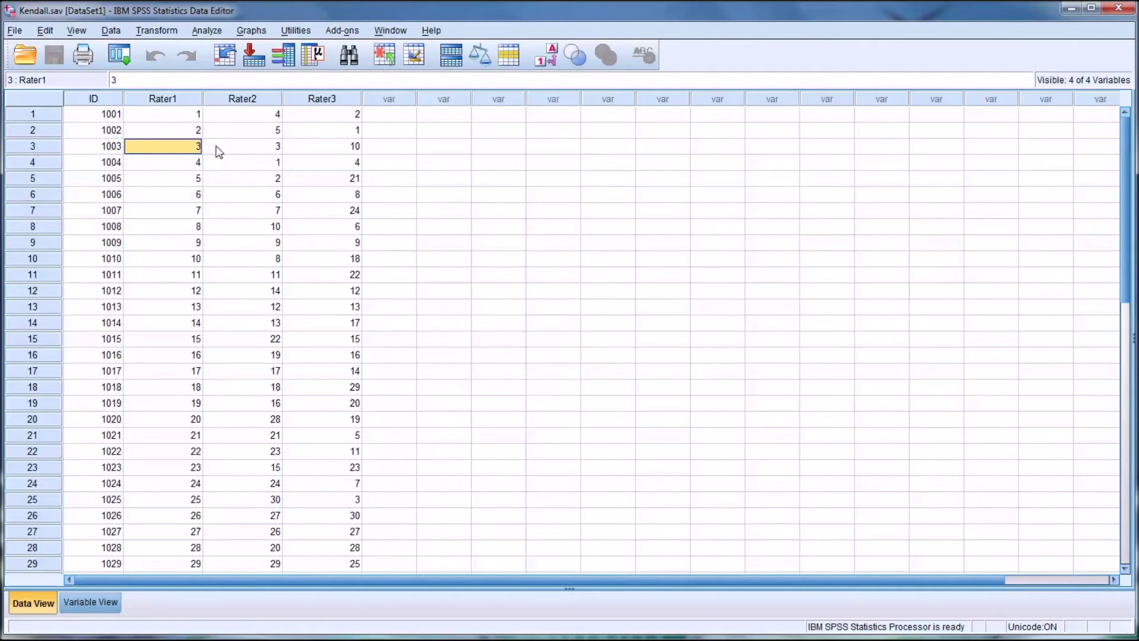
pyautogui.click(216, 147)
pyautogui.click(188, 145)
pyautogui.click(233, 150)
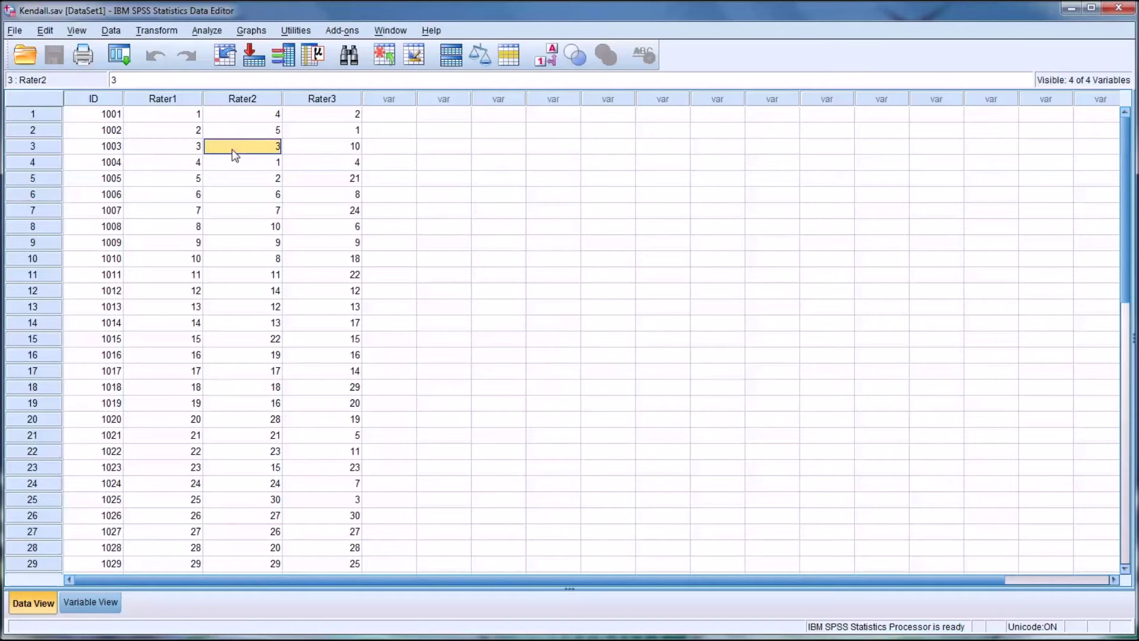
pyautogui.click(310, 152)
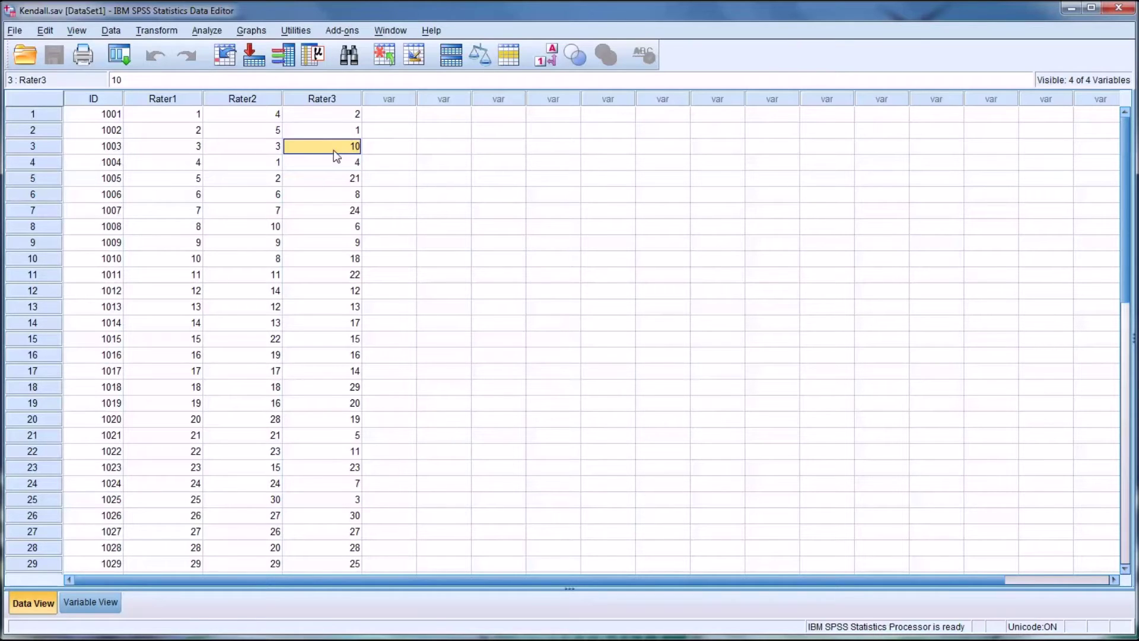
pyautogui.click(172, 180)
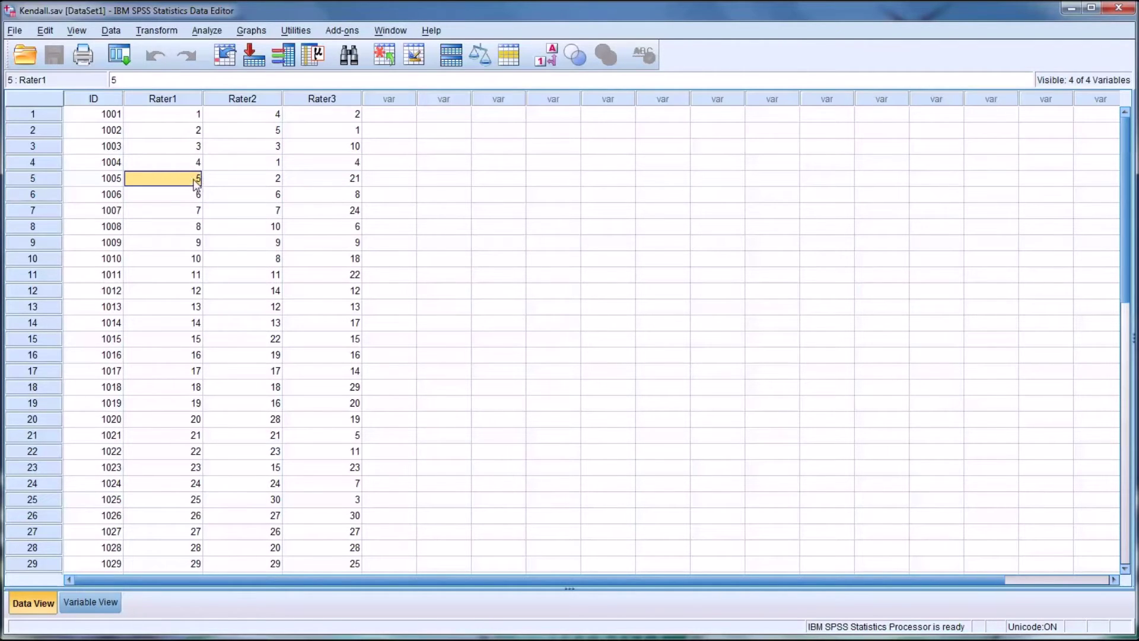
pyautogui.click(228, 182)
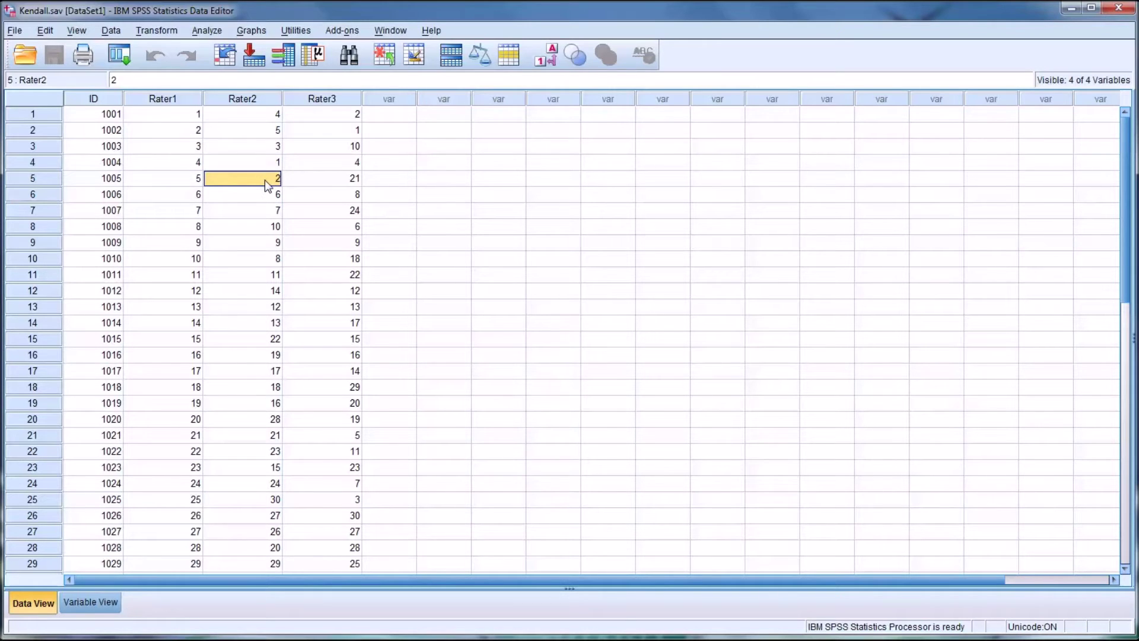
pyautogui.click(331, 183)
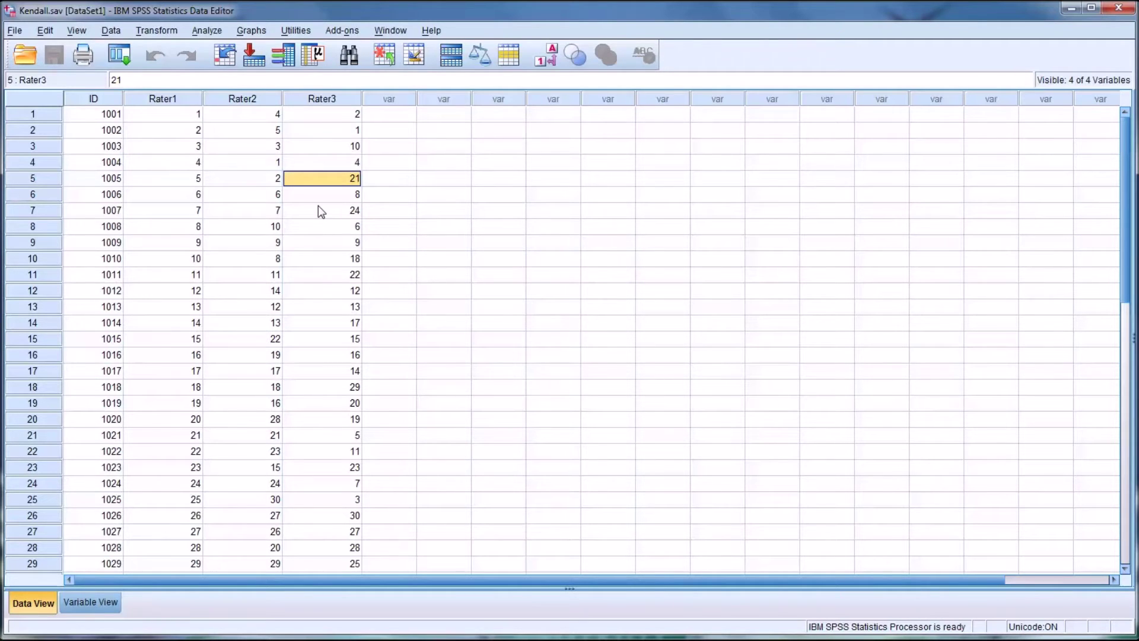
# Open Analyze > Correlate > Bivariate and reset the previous correlation settings.
pyautogui.click(204, 31)
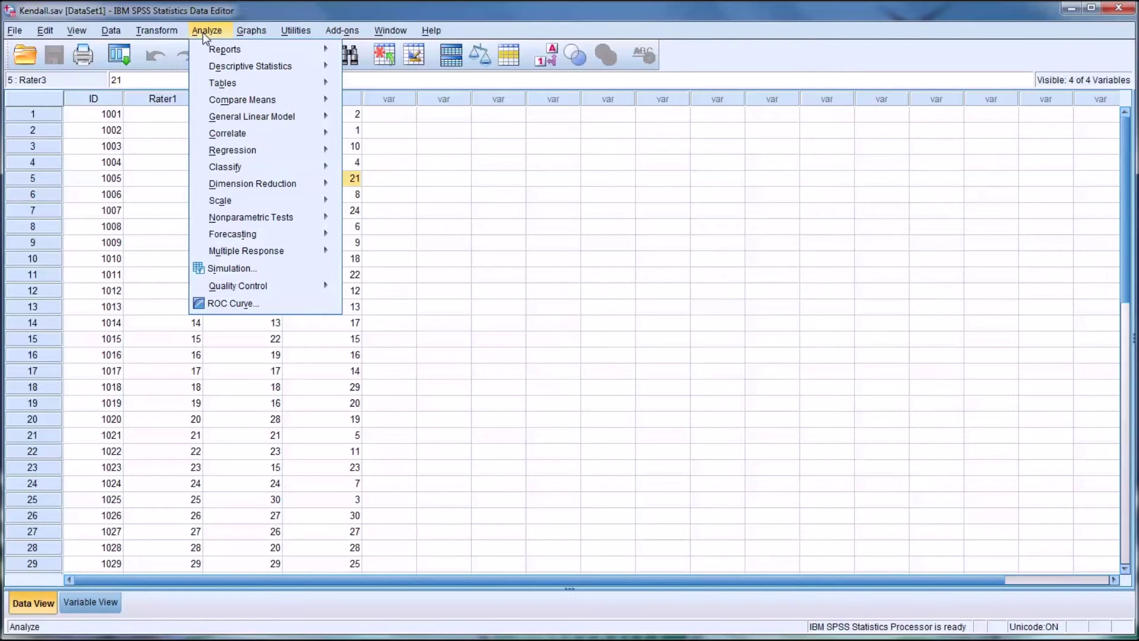
pyautogui.moveTo(263, 138)
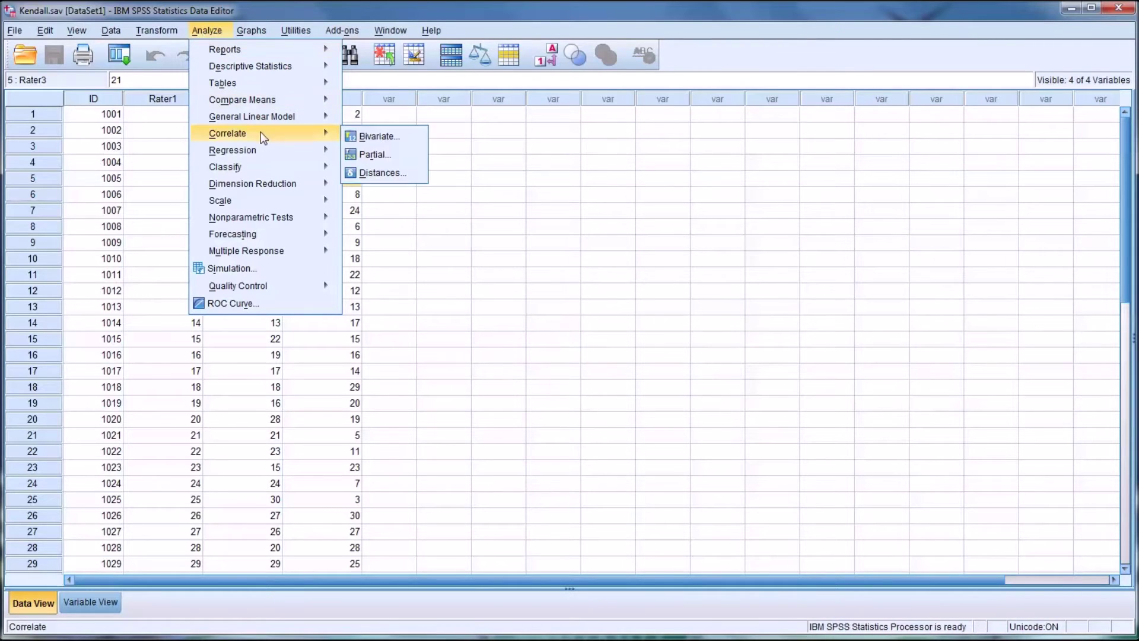
pyautogui.click(363, 137)
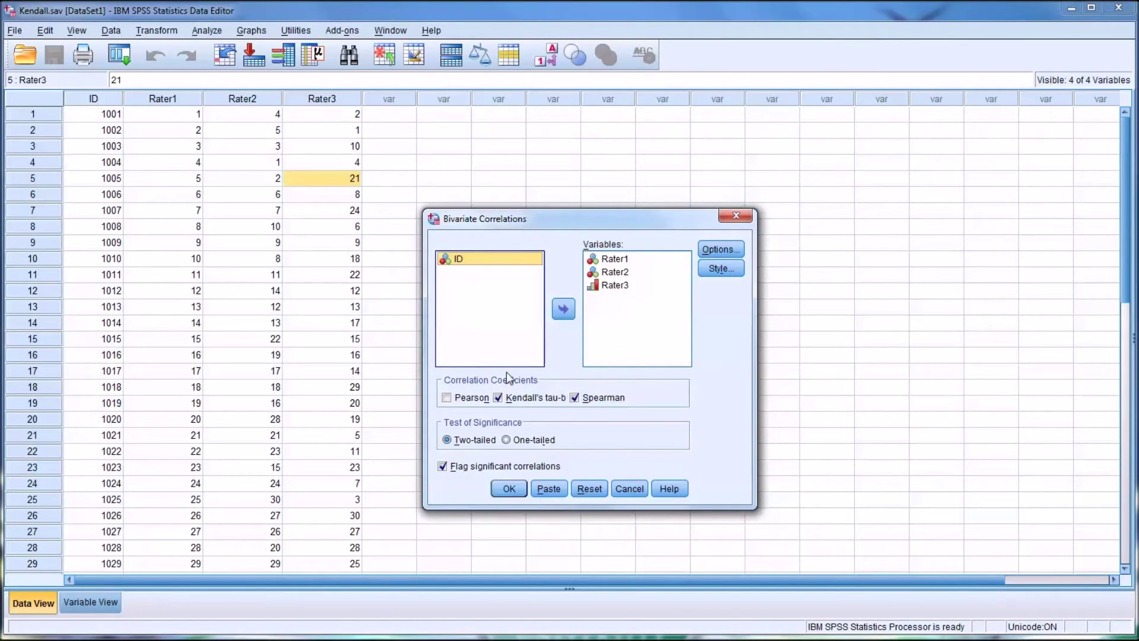
pyautogui.click(589, 489)
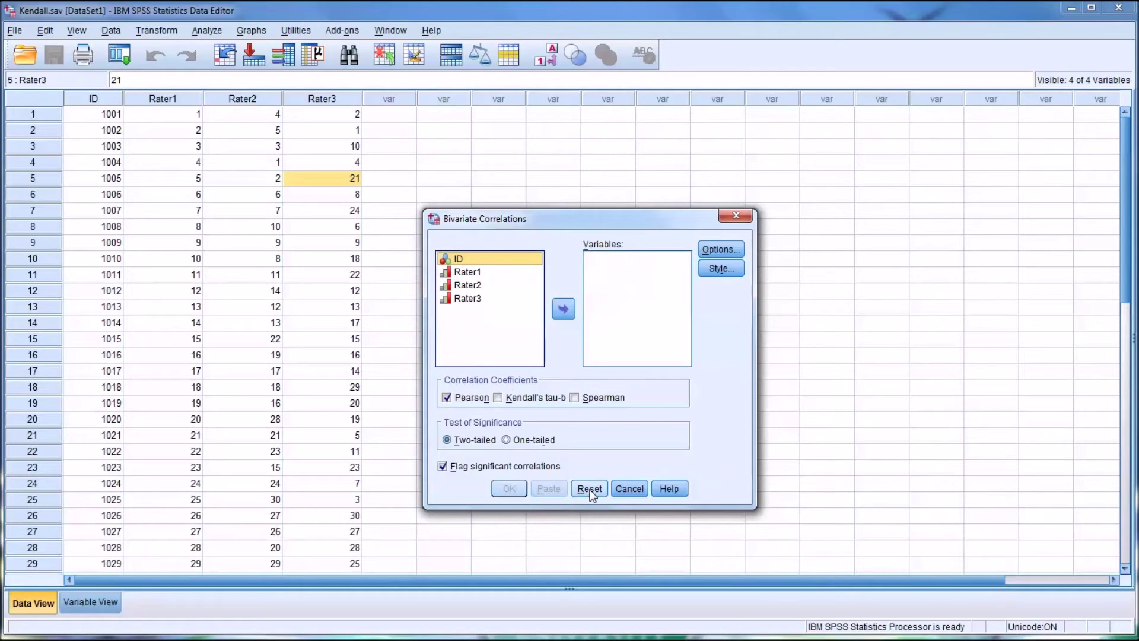
# Cancel the correlation setup unrun, view Variable View, then return to Data View.
pyautogui.click(469, 274)
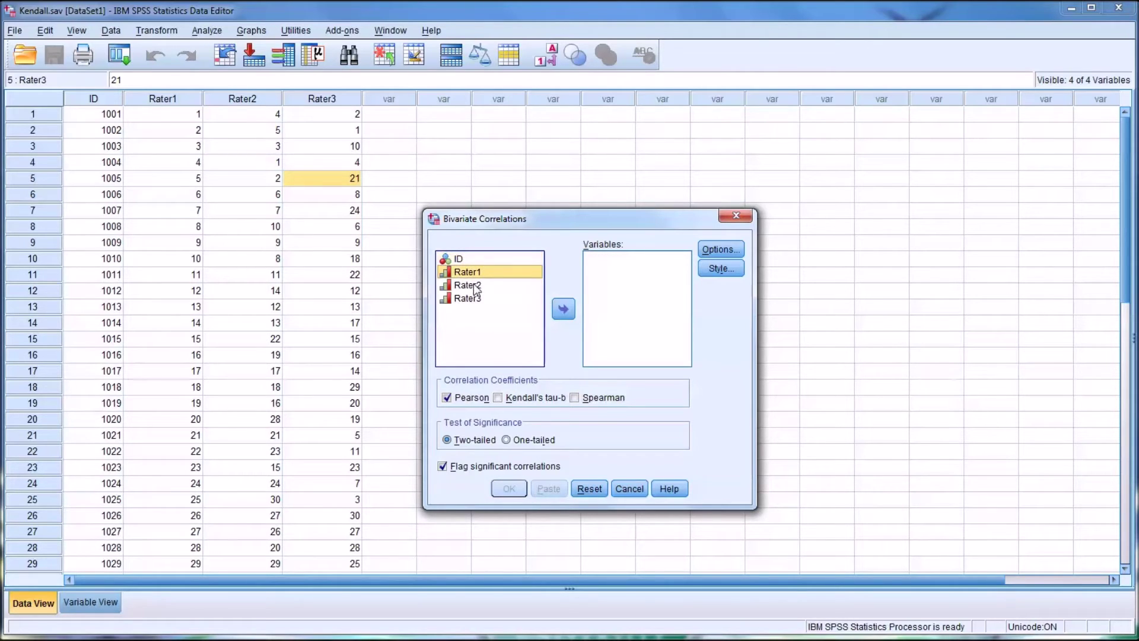
pyautogui.click(472, 286)
pyautogui.click(462, 299)
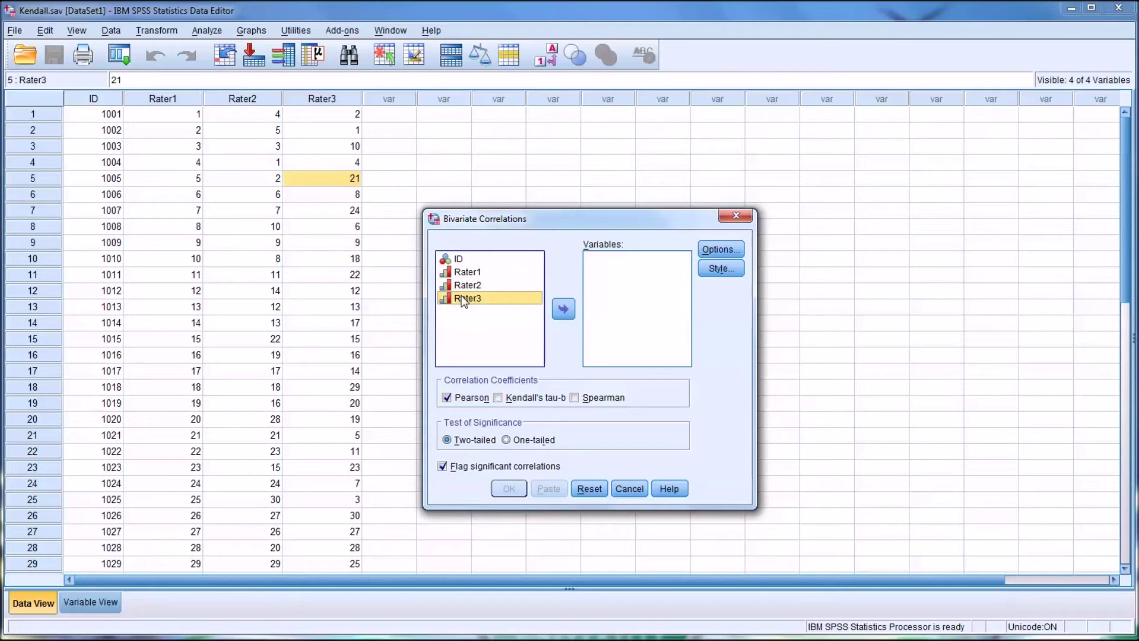
pyautogui.keyDown('ctrl'); pyautogui.click(454, 276); pyautogui.keyUp('ctrl')
pyautogui.click(633, 488)
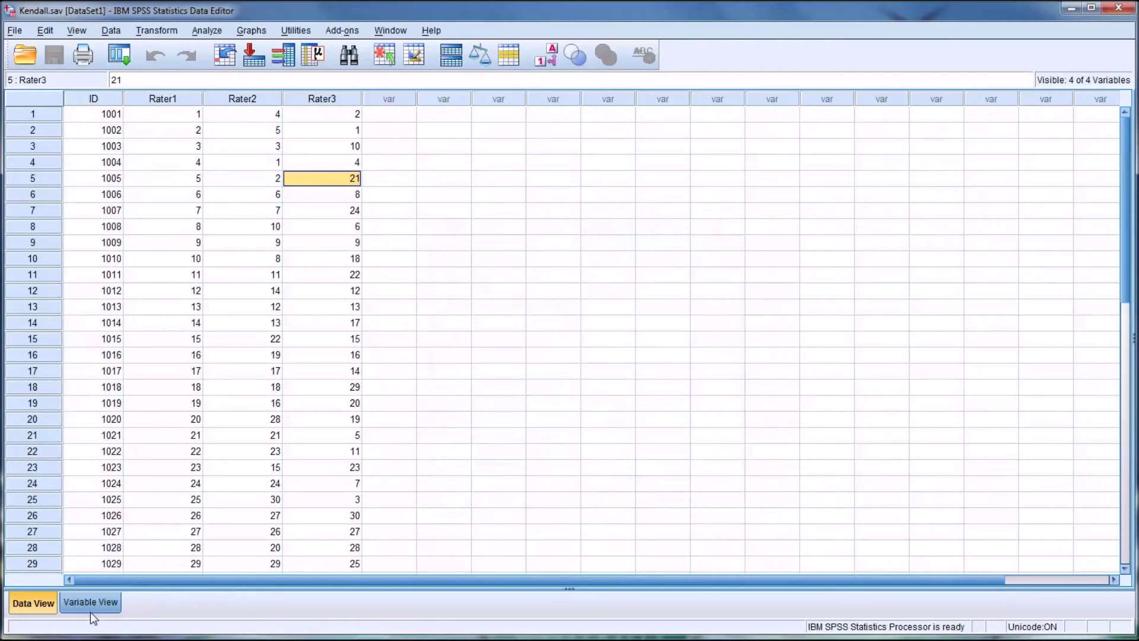
pyautogui.click(91, 603)
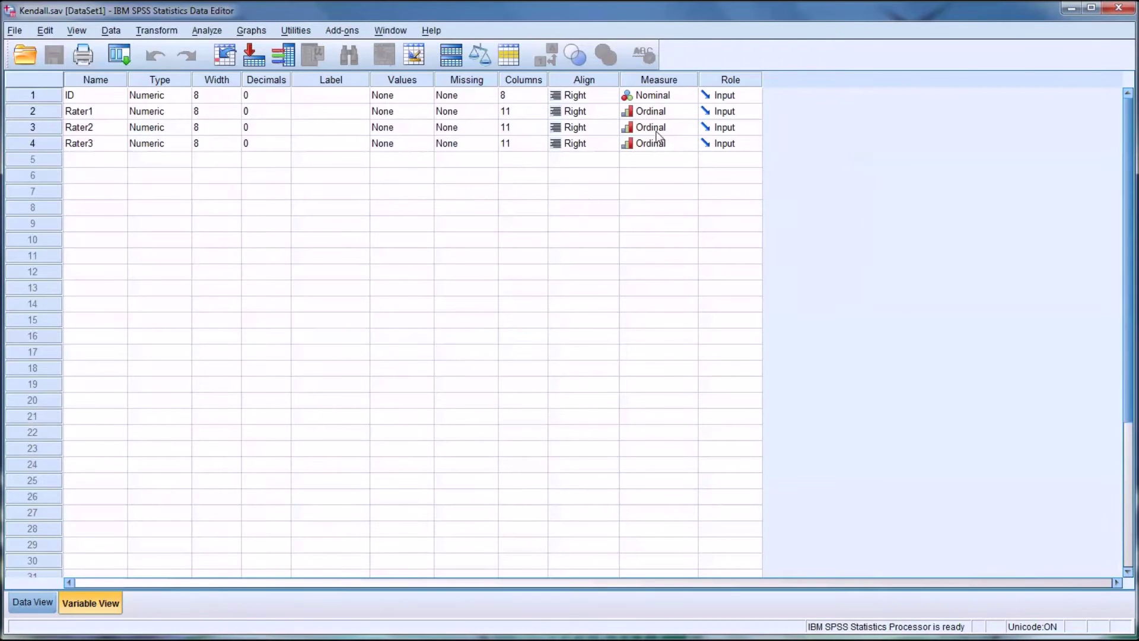
pyautogui.click(50, 595)
# Open Bivariate Correlations and move Rater1, Rater2 and Rater3 into Variables.
pyautogui.click(197, 34)
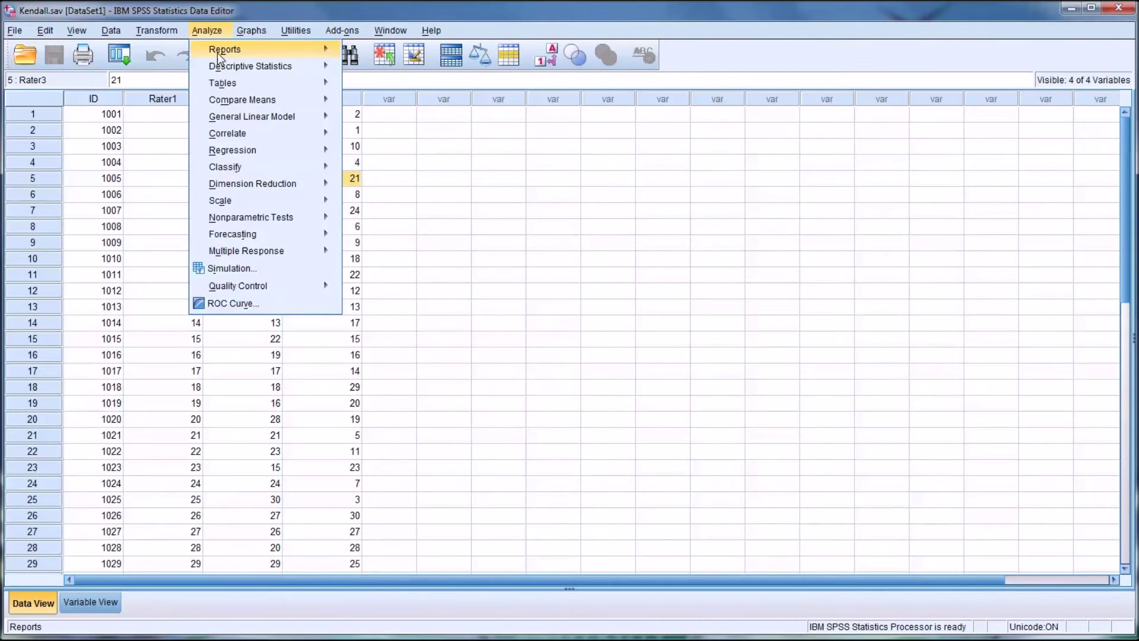
pyautogui.moveTo(321, 136)
pyautogui.click(374, 136)
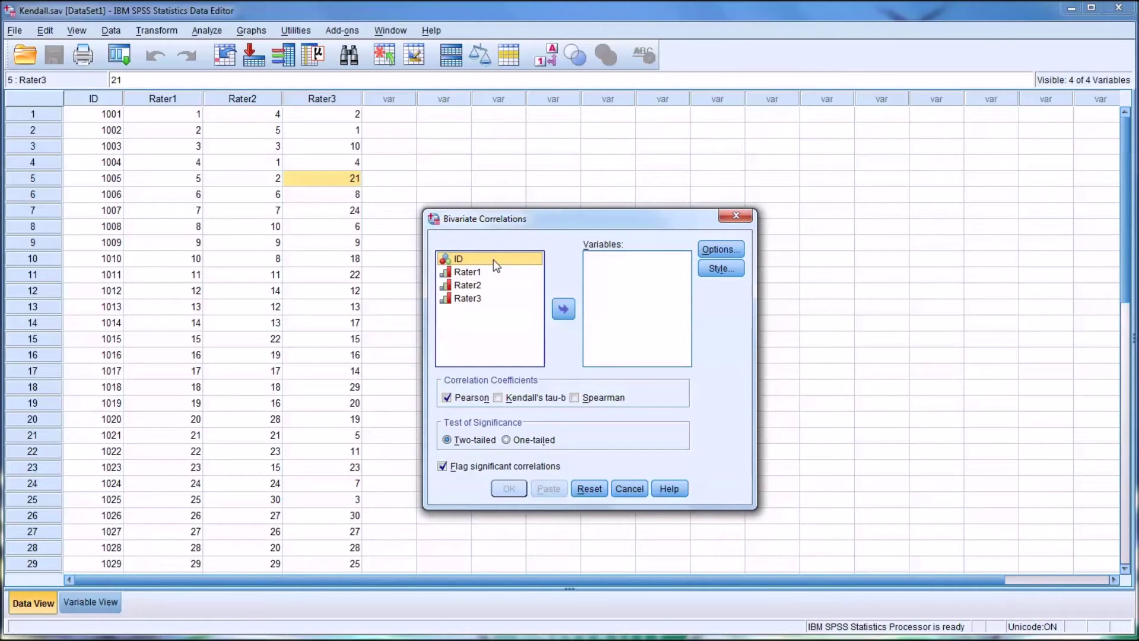
pyautogui.click(465, 274)
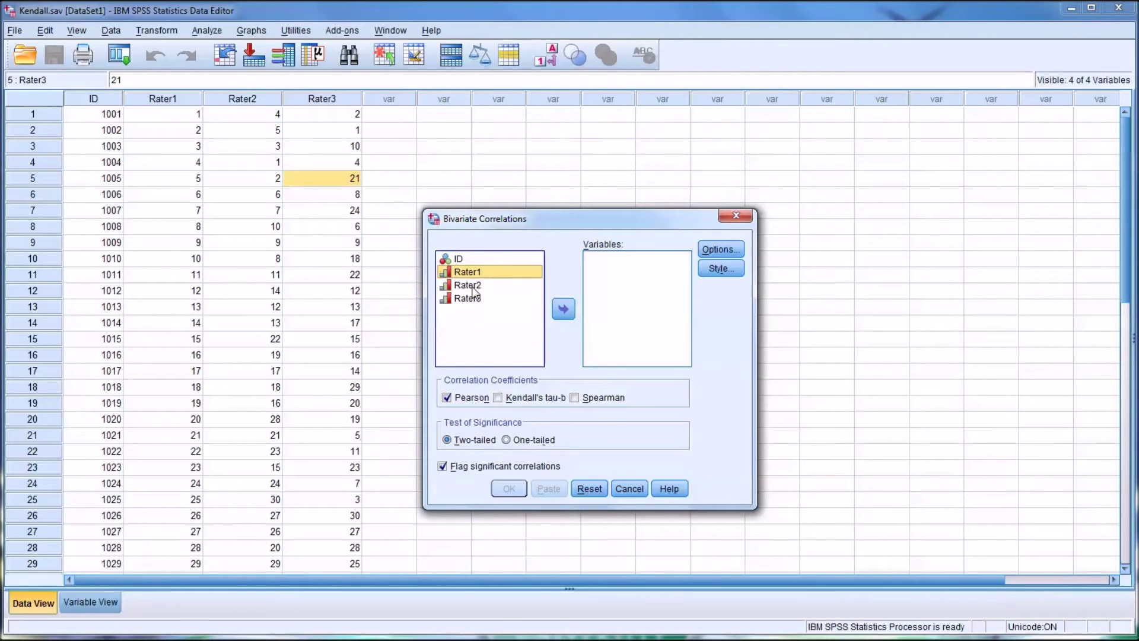
pyautogui.keyDown('shift'); pyautogui.click(483, 287); pyautogui.keyUp('shift')
pyautogui.keyDown('shift'); pyautogui.click(472, 300); pyautogui.keyUp('shift')
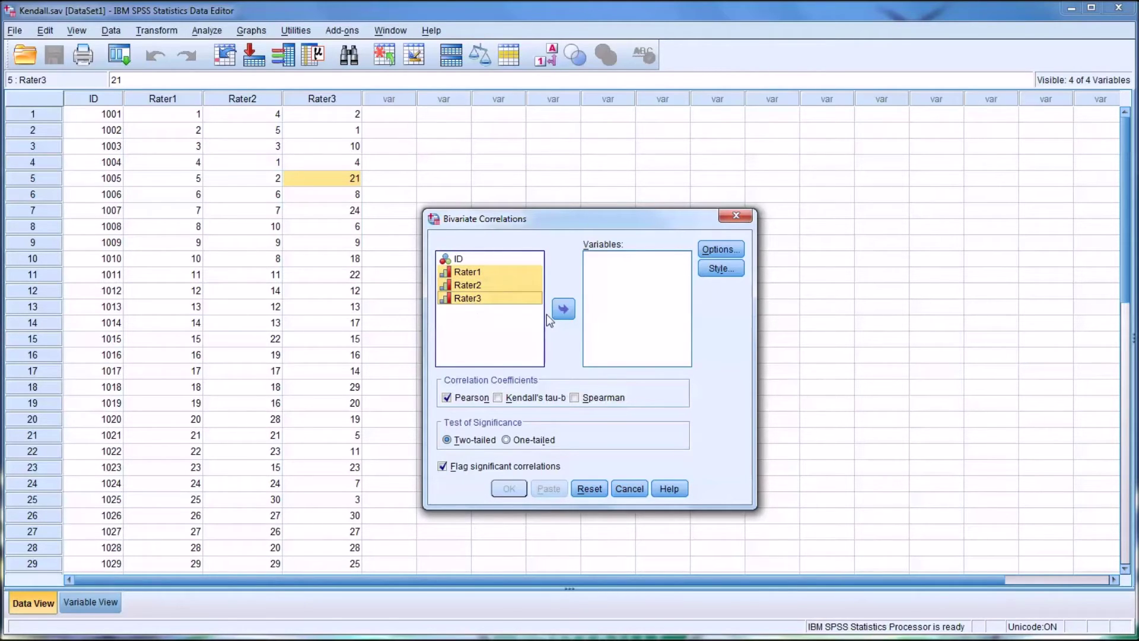
pyautogui.click(563, 310)
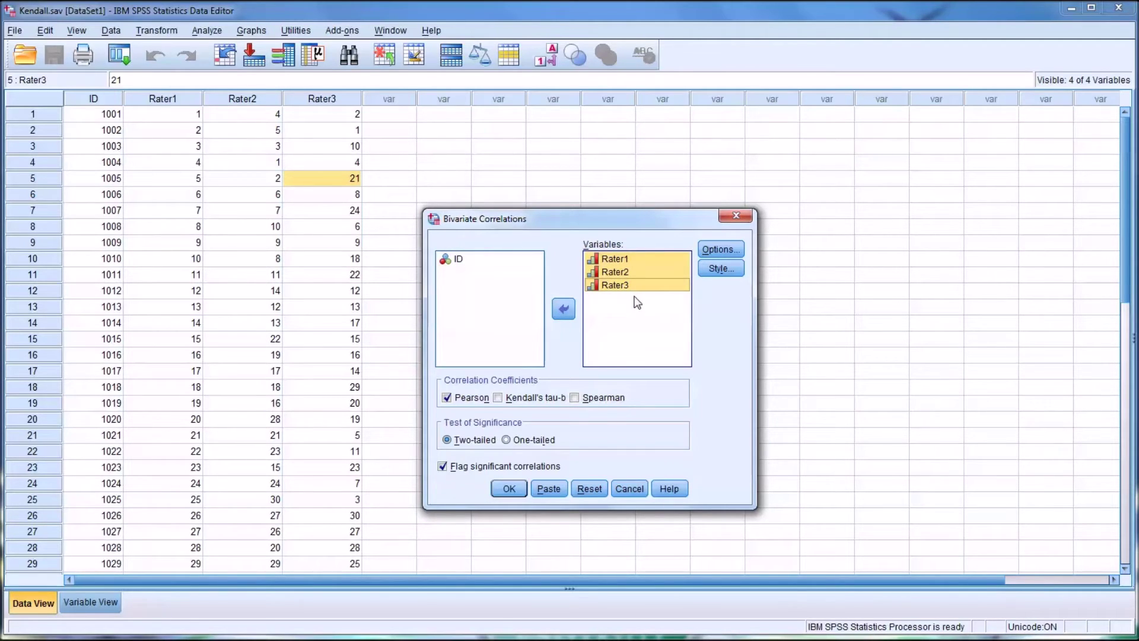
# Leave Options unchanged and switch the coefficient from Pearson to Kendall's tau-b.
pyautogui.click(721, 250)
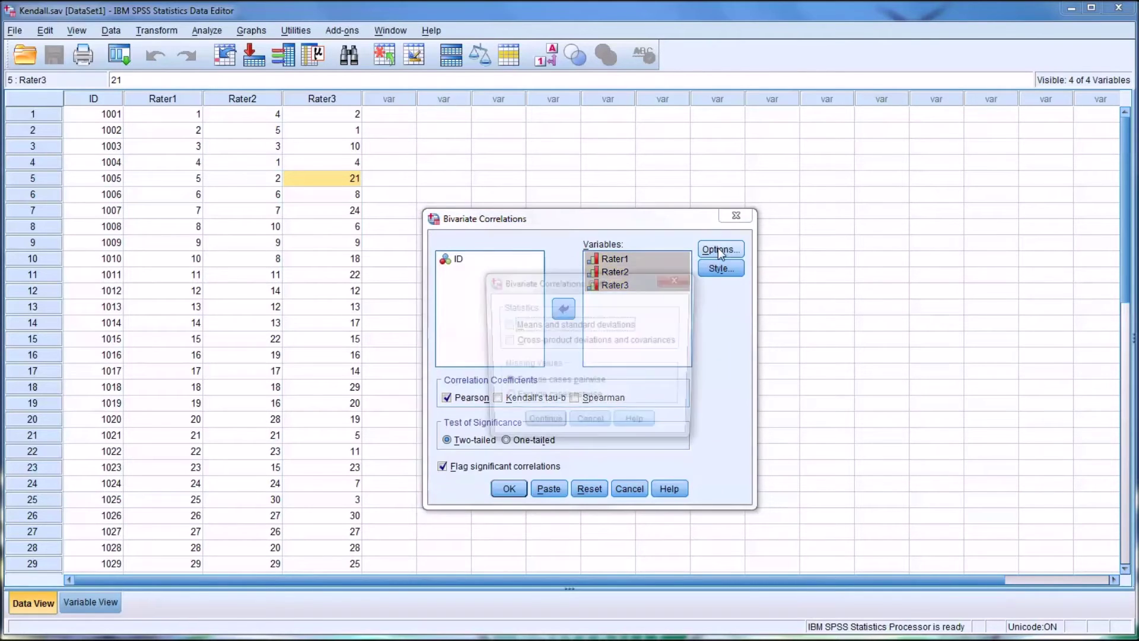
pyautogui.click(679, 278)
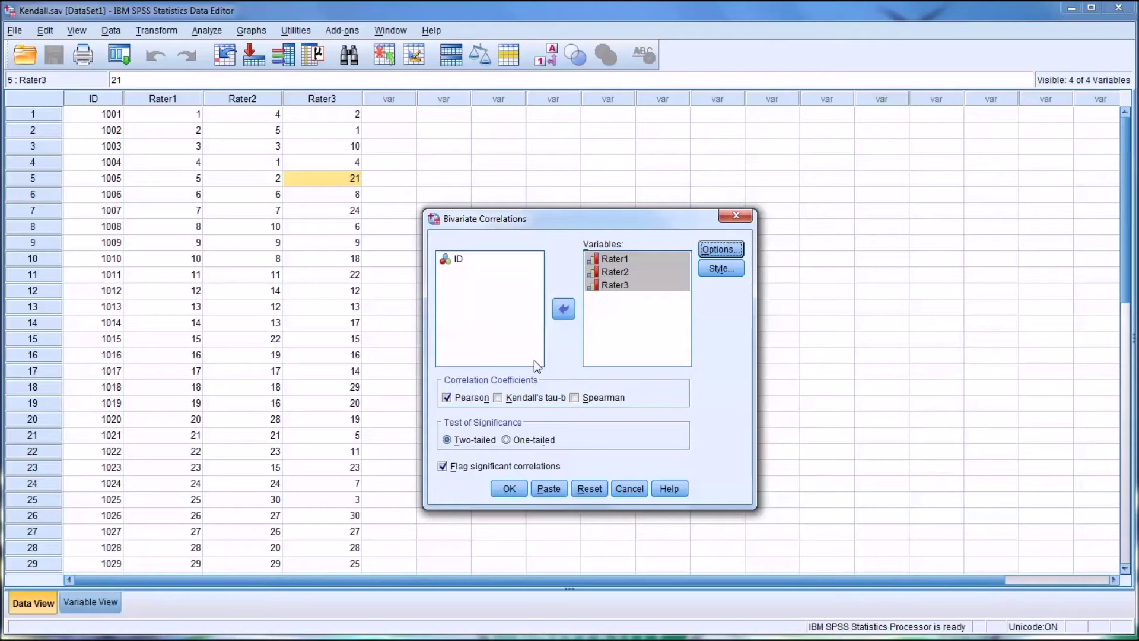
pyautogui.click(448, 398)
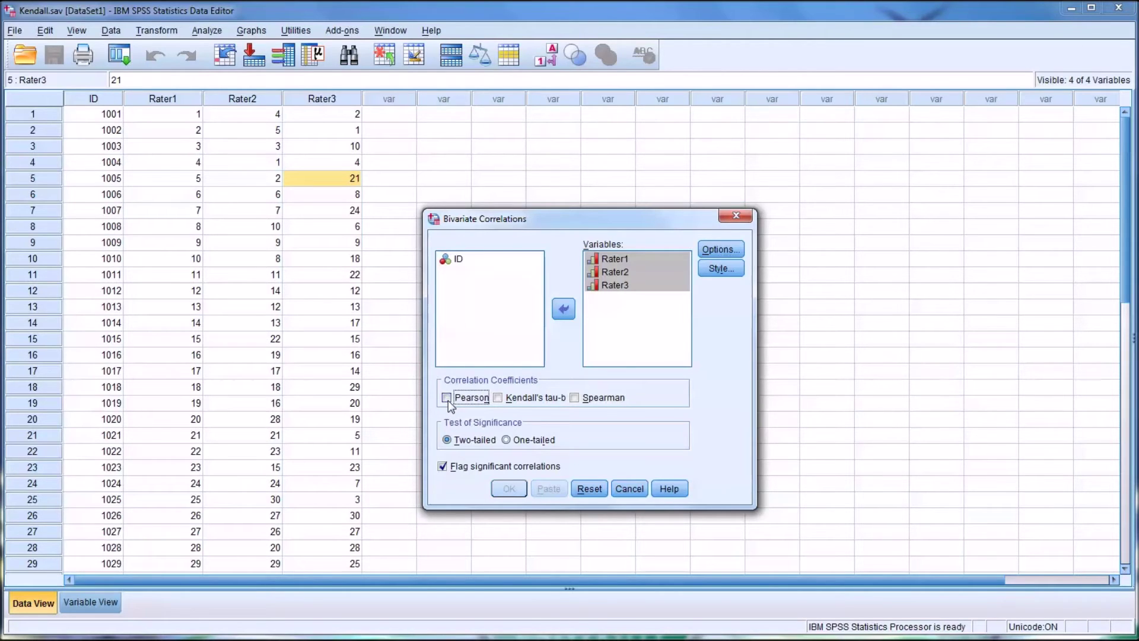
pyautogui.click(498, 398)
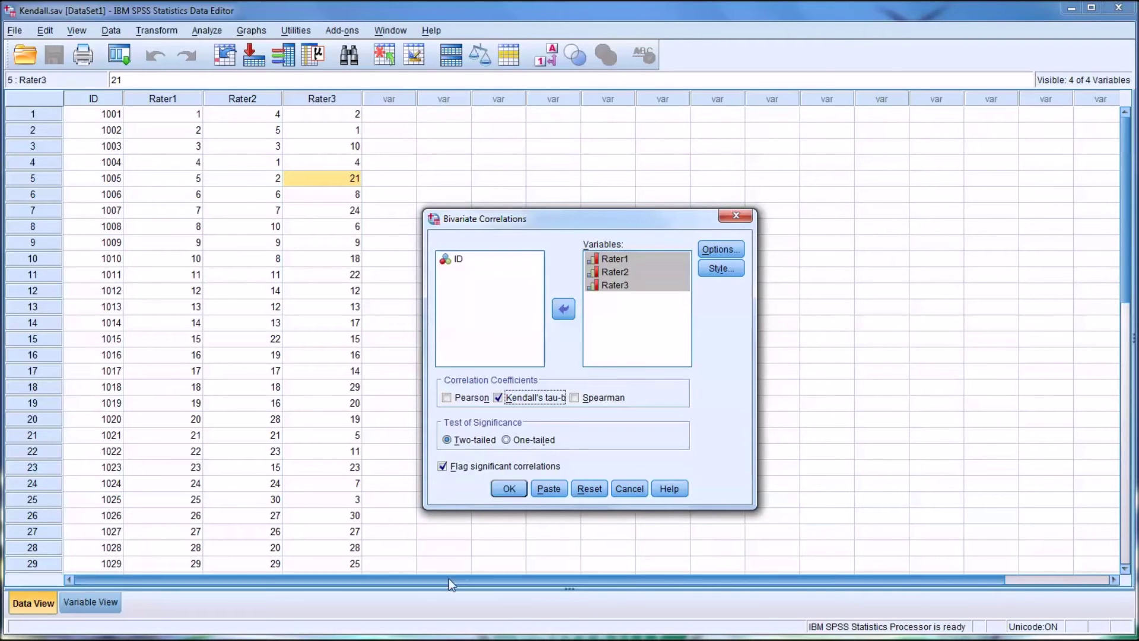
pyautogui.click(508, 488)
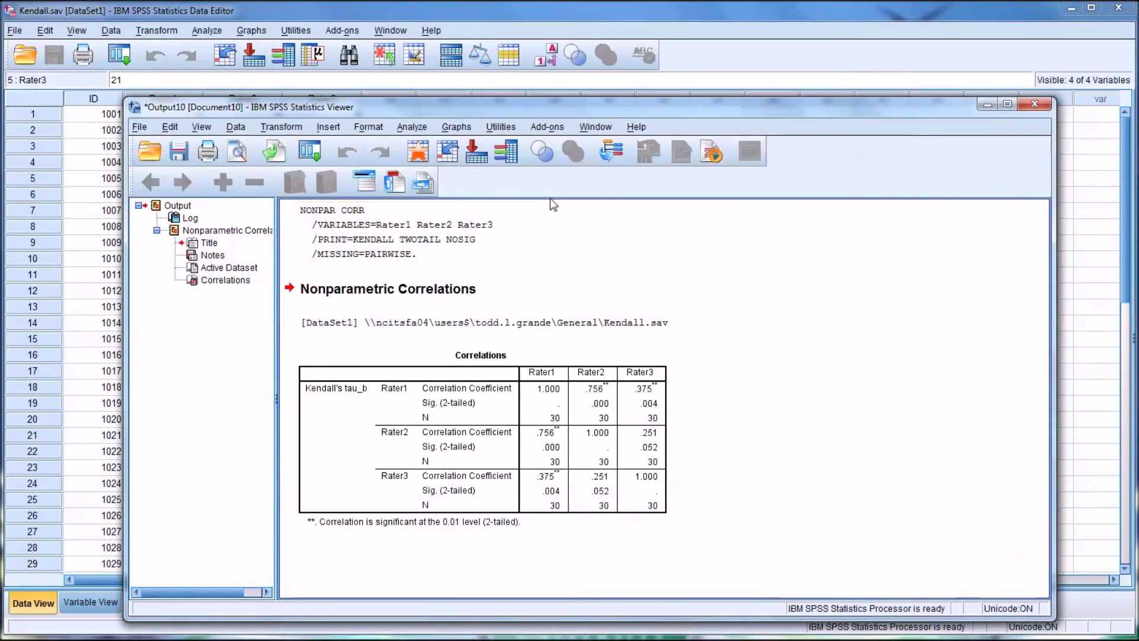
pyautogui.moveTo(534, 108); pyautogui.dragTo(540, 59)
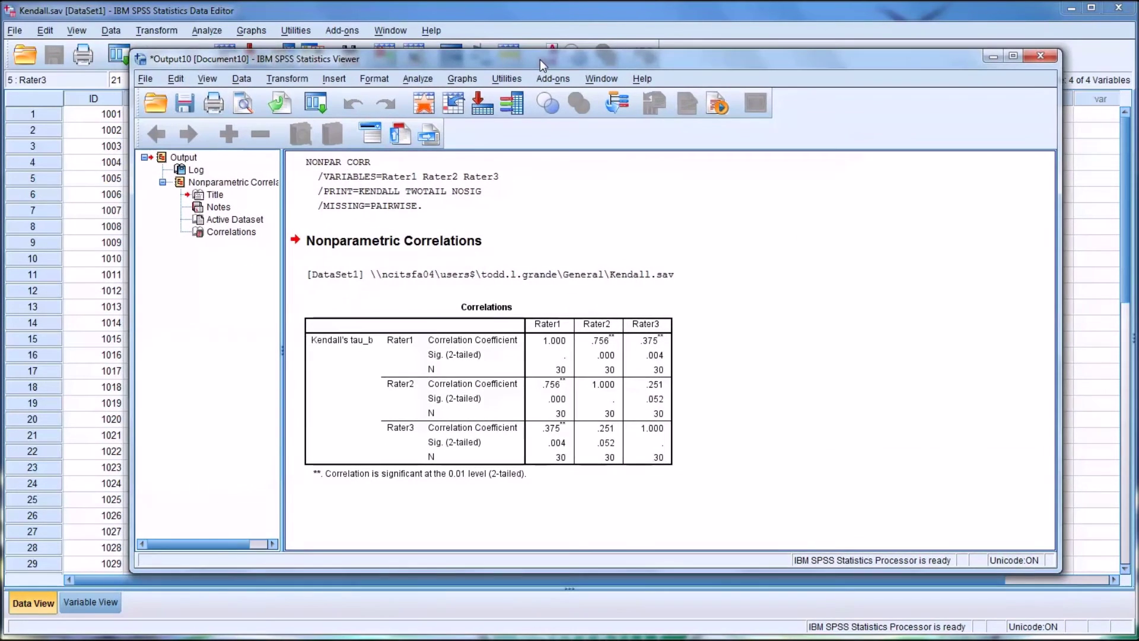
pyautogui.click(580, 307)
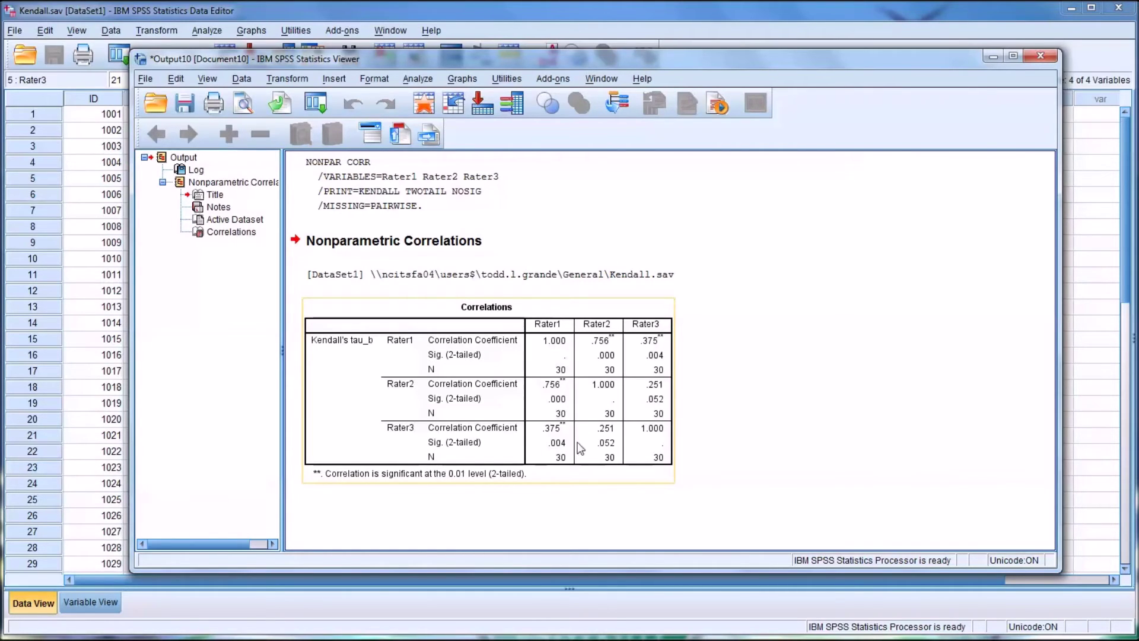
pyautogui.click(611, 526)
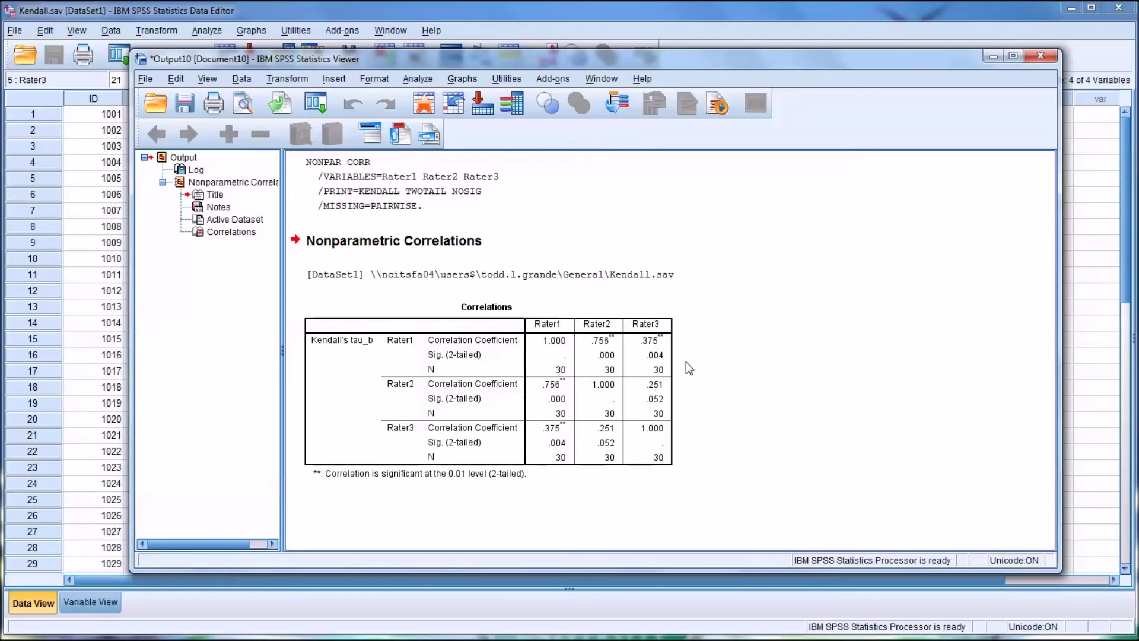
pyautogui.click(484, 363)
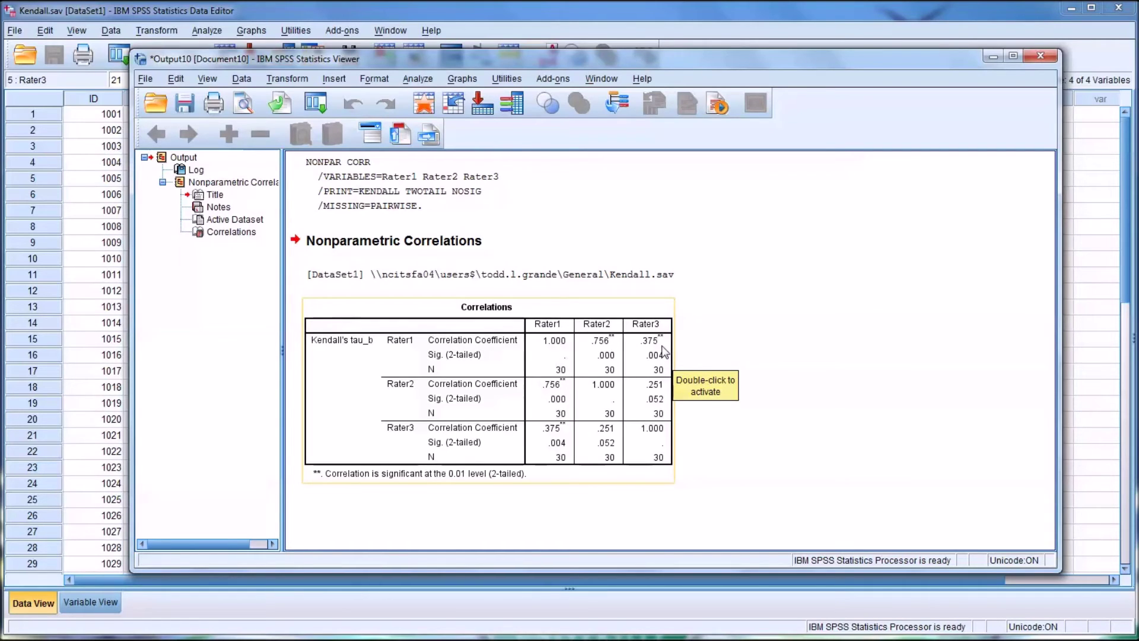
pyautogui.click(562, 500)
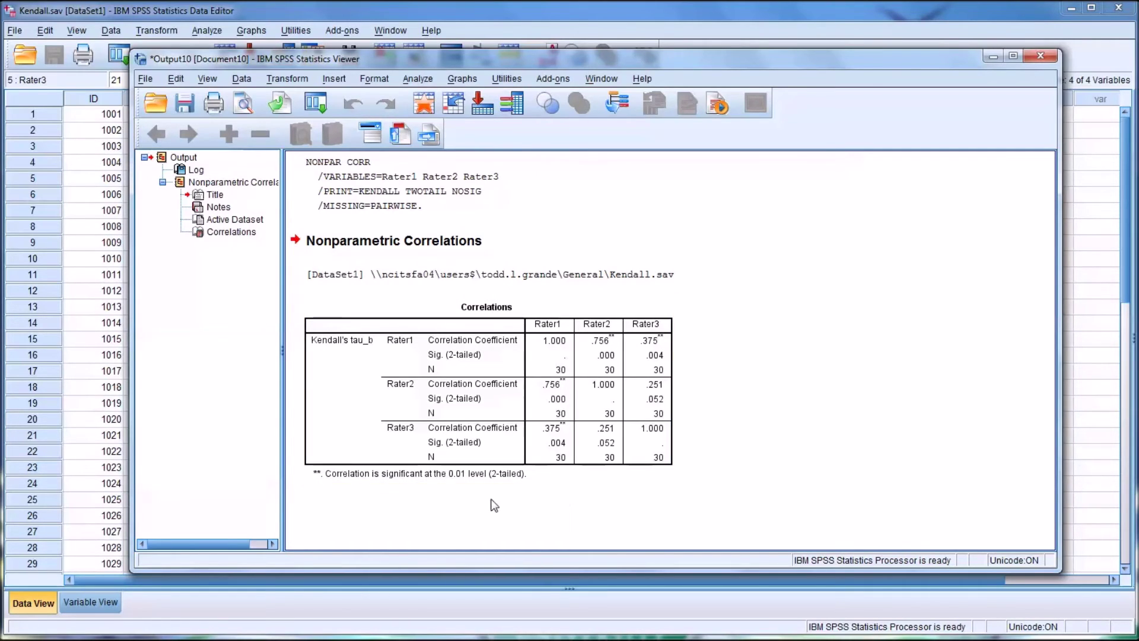
pyautogui.click(639, 438)
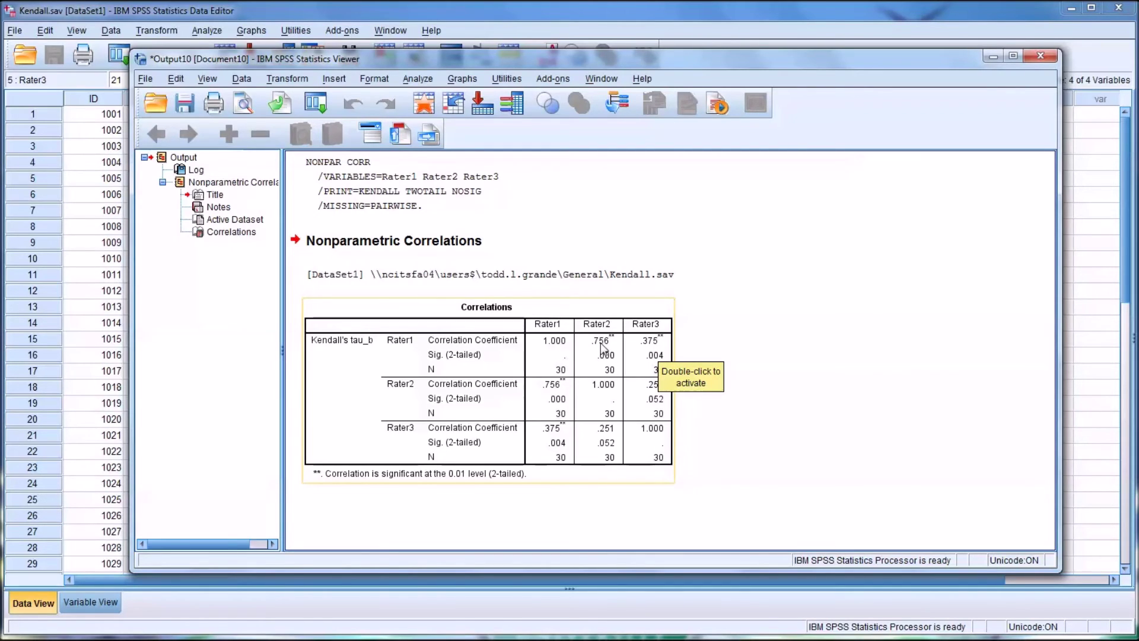
pyautogui.click(742, 469)
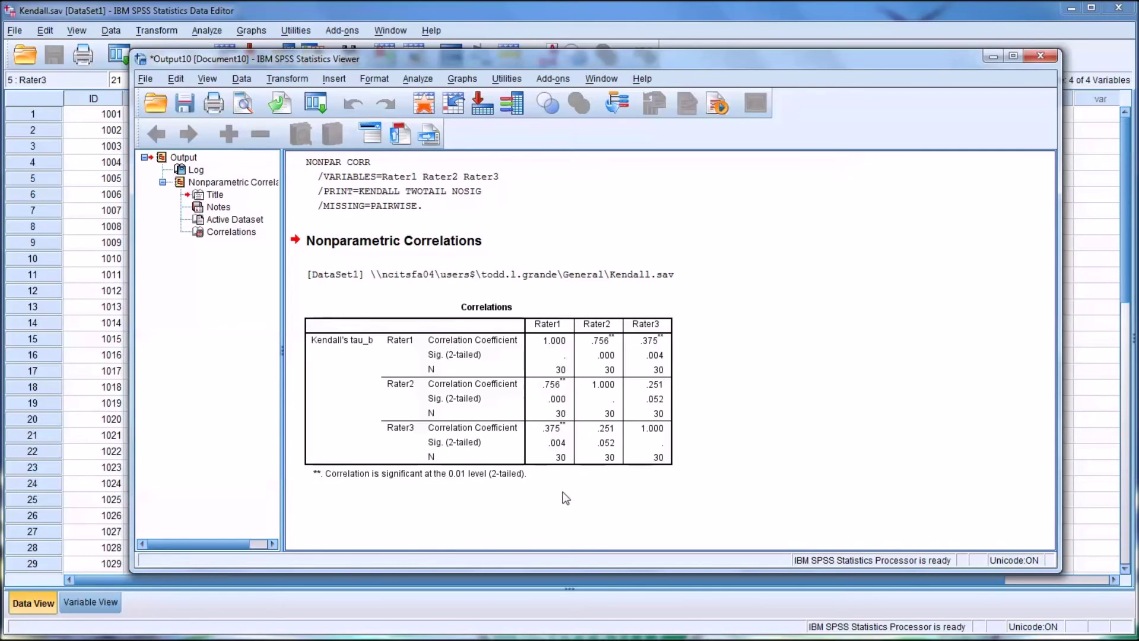
pyautogui.click(653, 413)
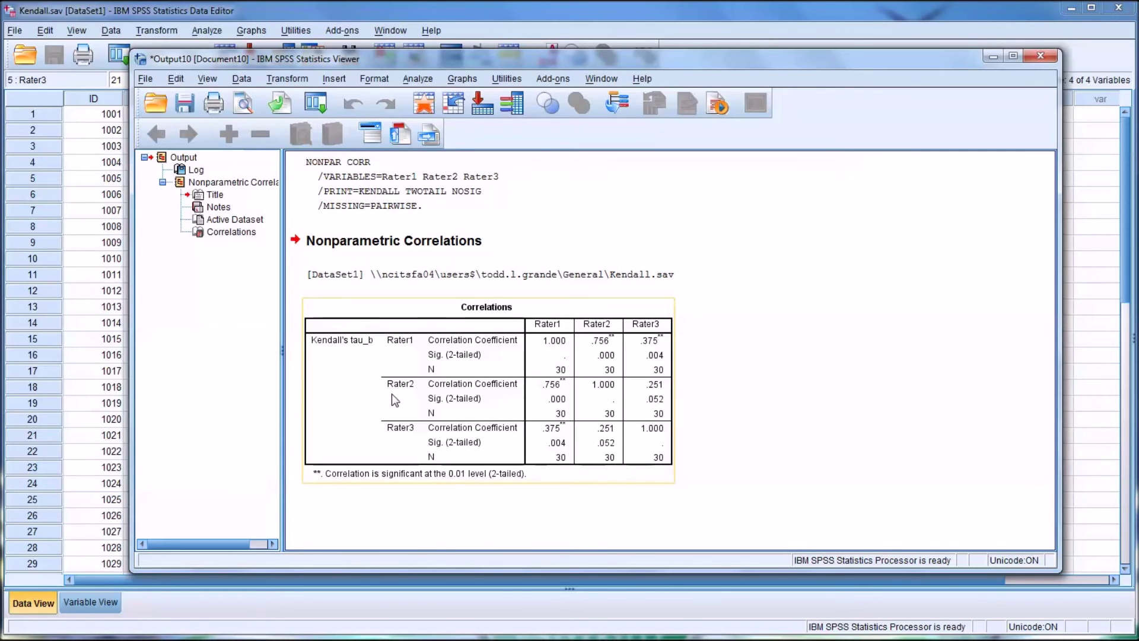
pyautogui.click(770, 444)
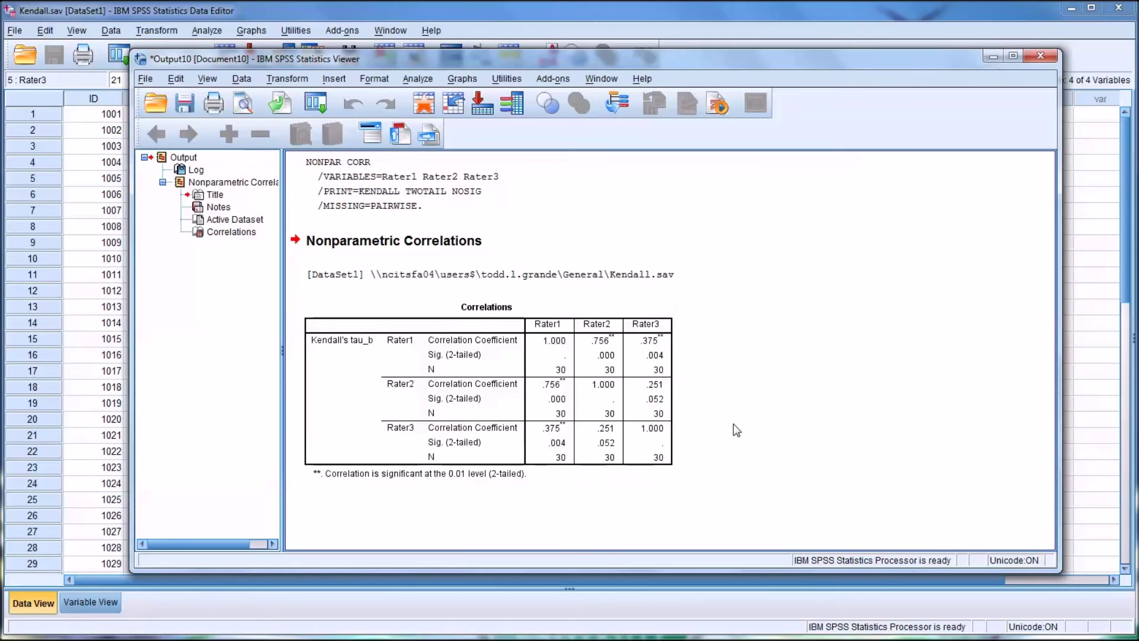
pyautogui.click(665, 401)
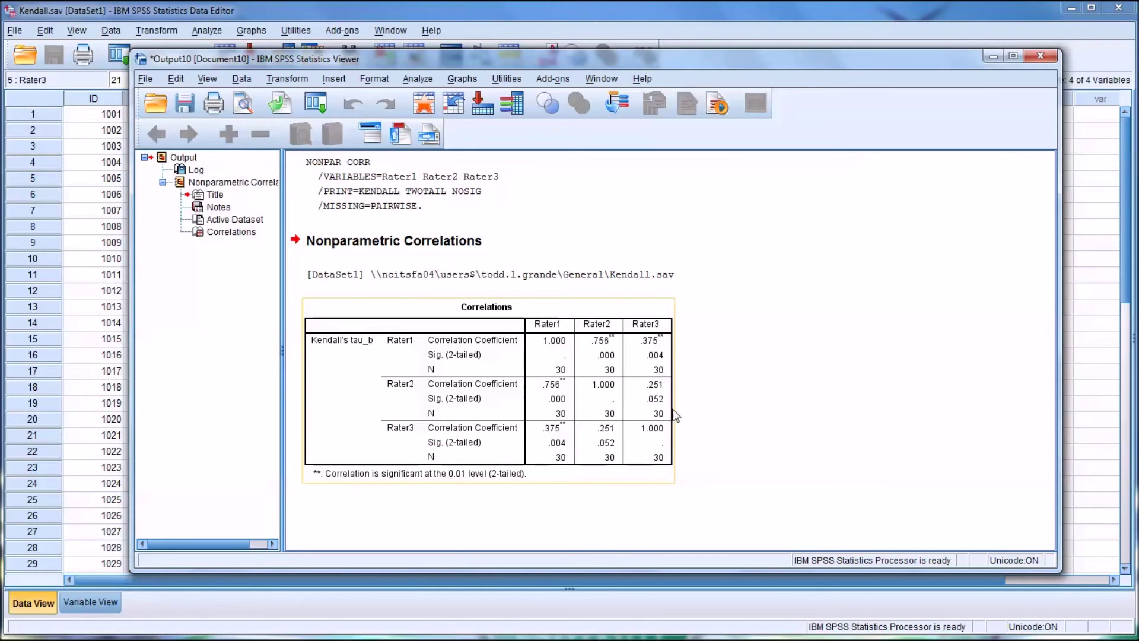
pyautogui.click(703, 415)
pyautogui.click(664, 414)
pyautogui.click(700, 414)
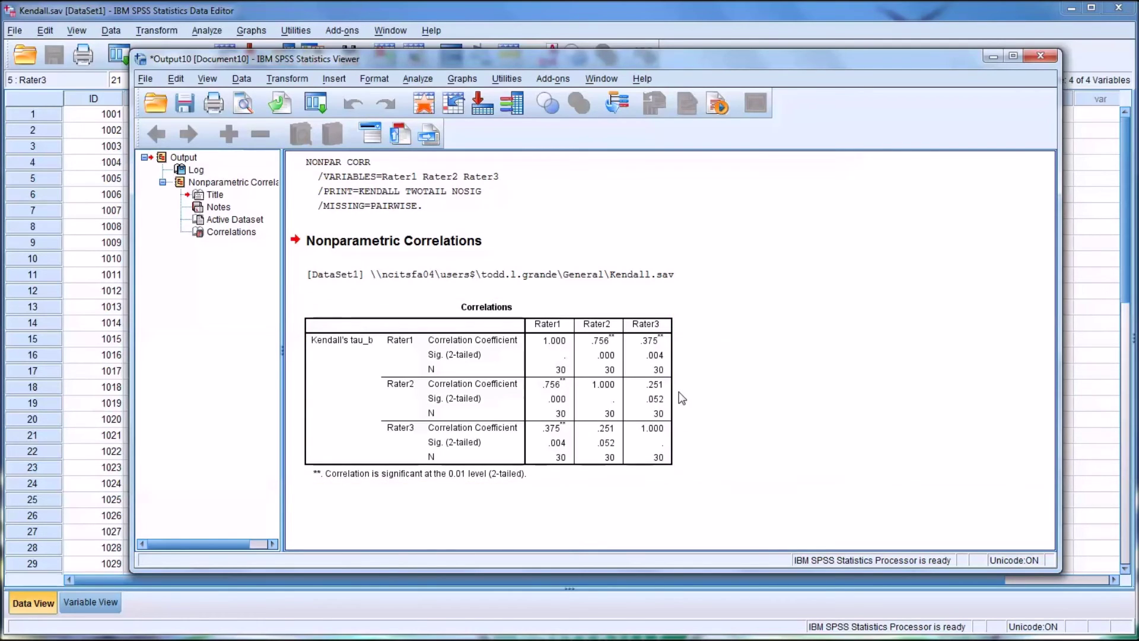
pyautogui.click(668, 398)
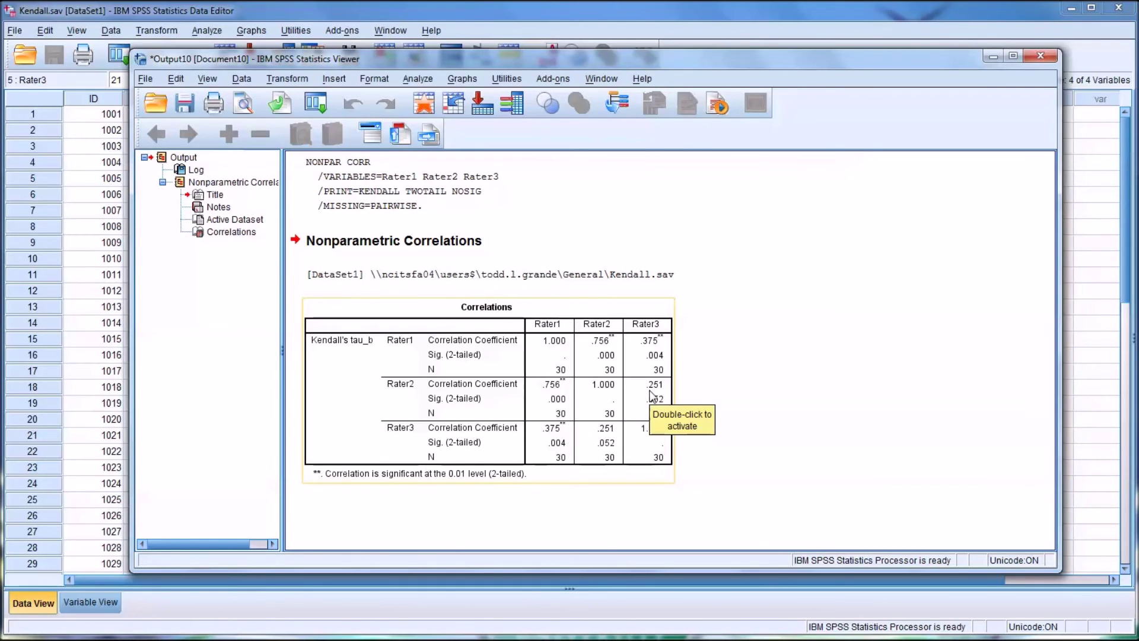
pyautogui.click(758, 442)
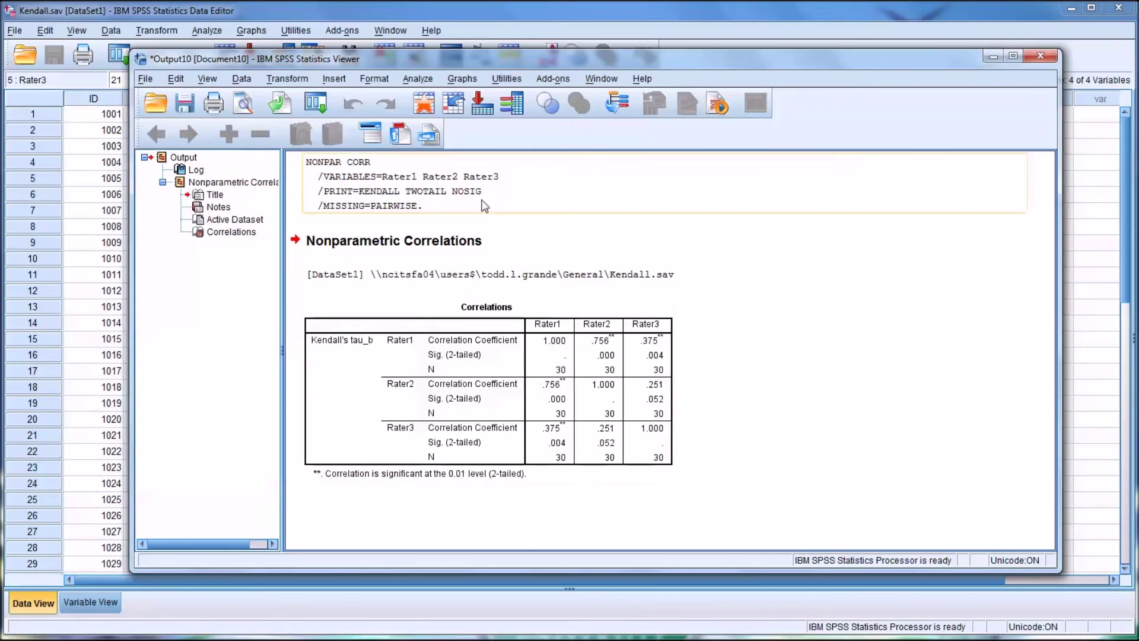
# Rerun Bivariate Correlations on Rater1–Rater3 with Spearman ticked alongside Kendall's tau-b.
pyautogui.click(420, 77)
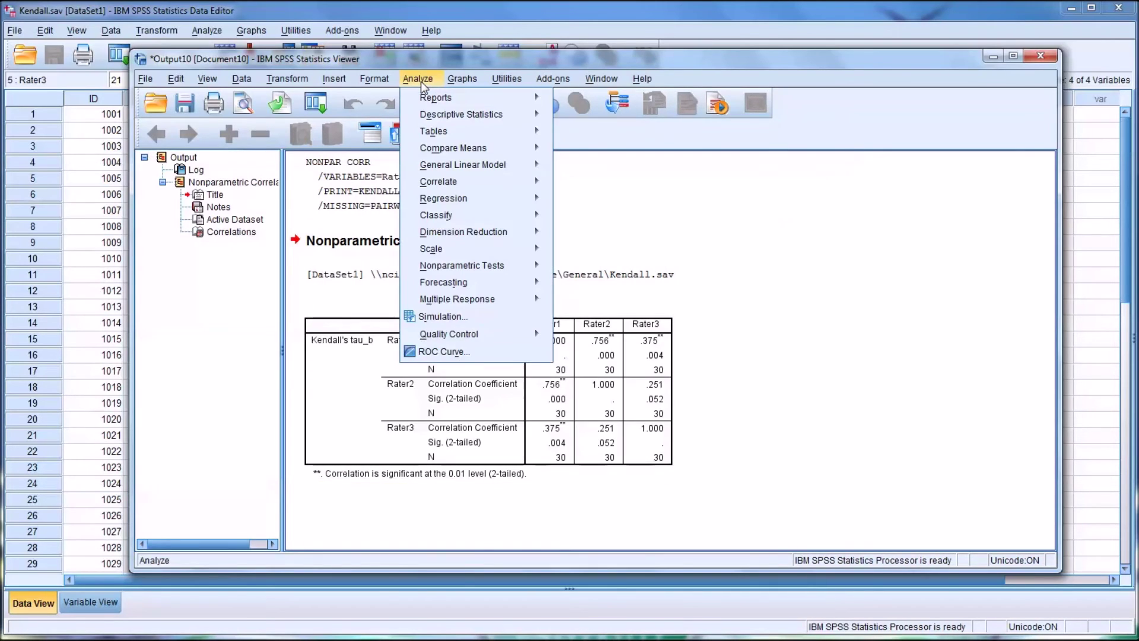
pyautogui.moveTo(448, 188)
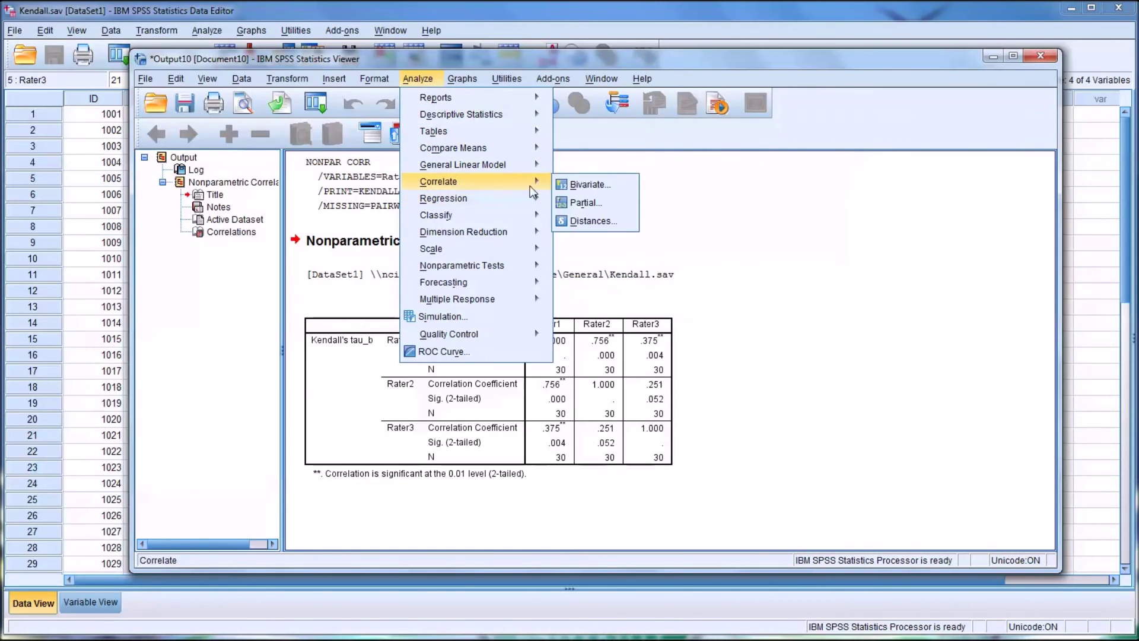
pyautogui.click(630, 186)
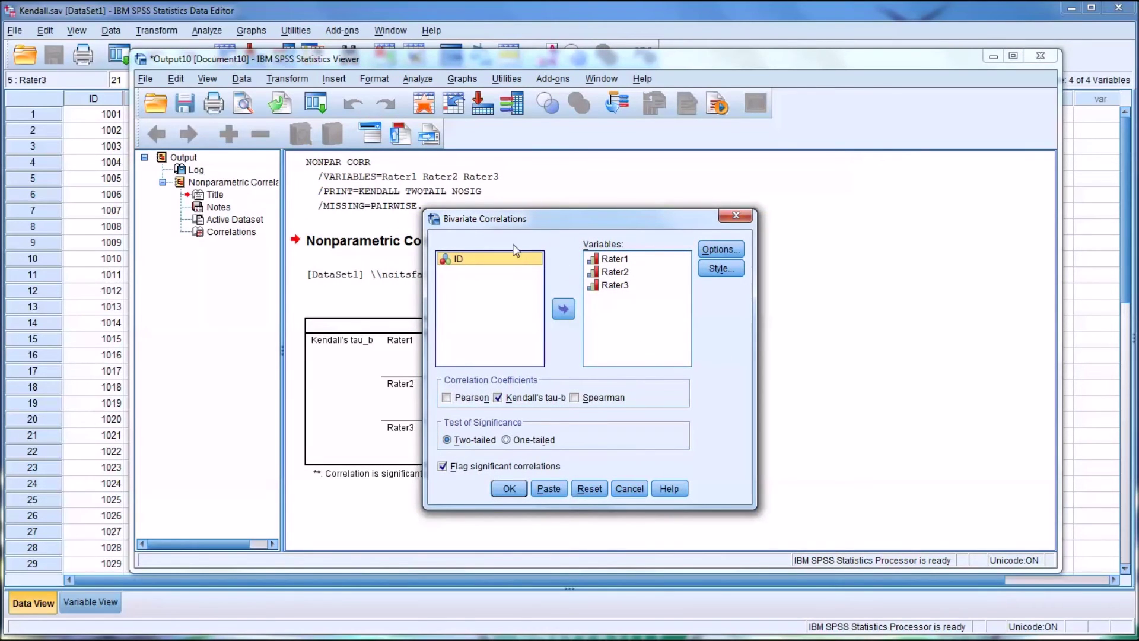
pyautogui.click(575, 398)
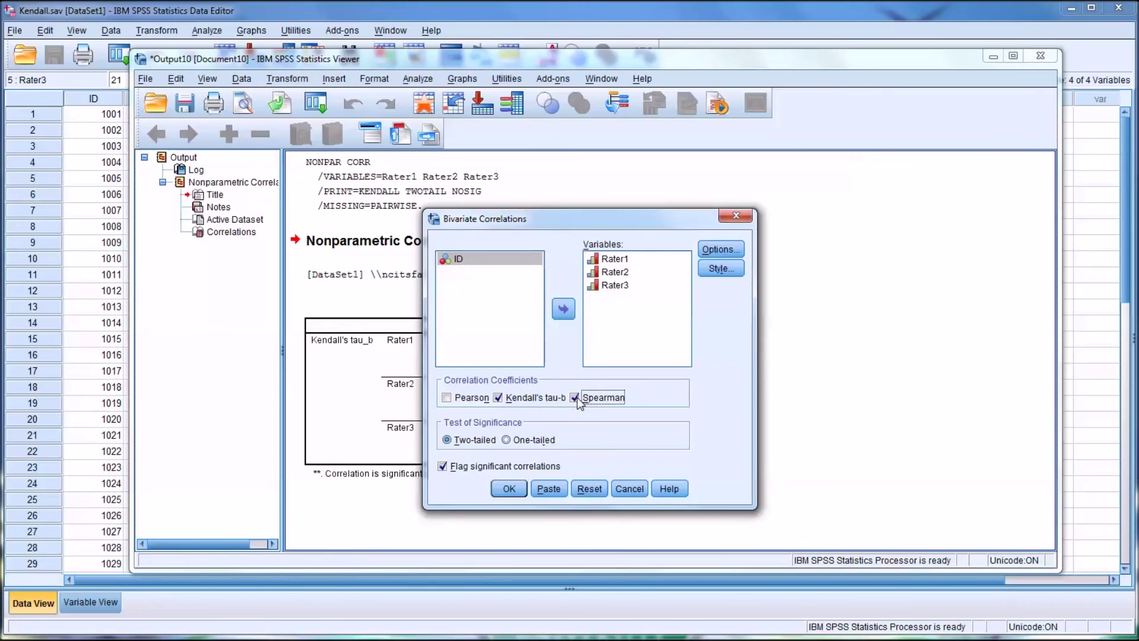
pyautogui.click(509, 489)
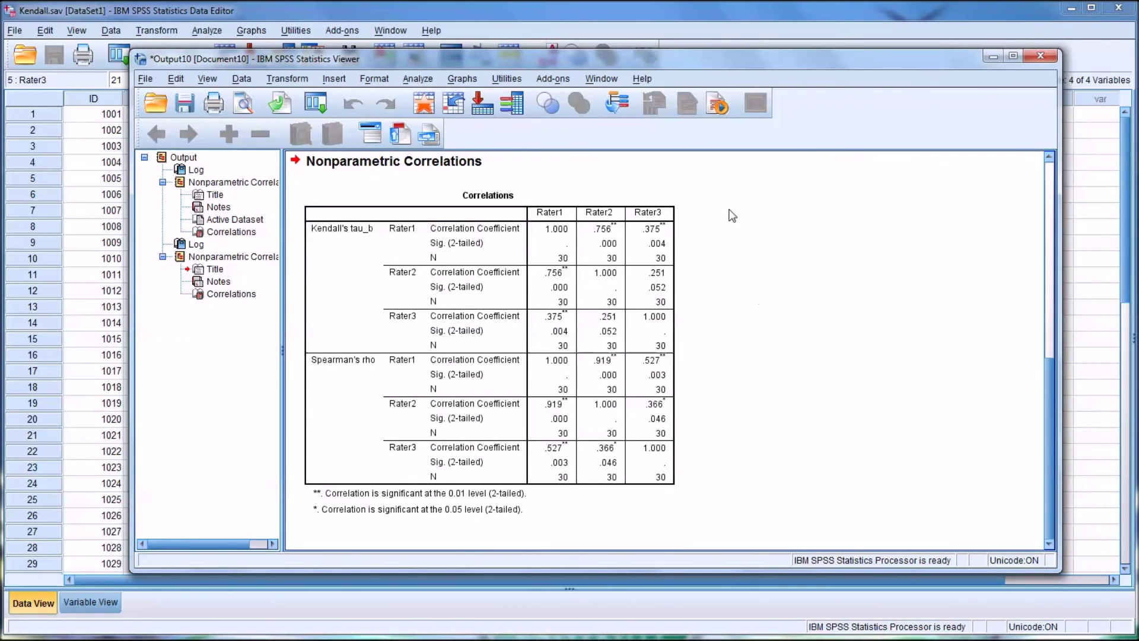
pyautogui.click(667, 294)
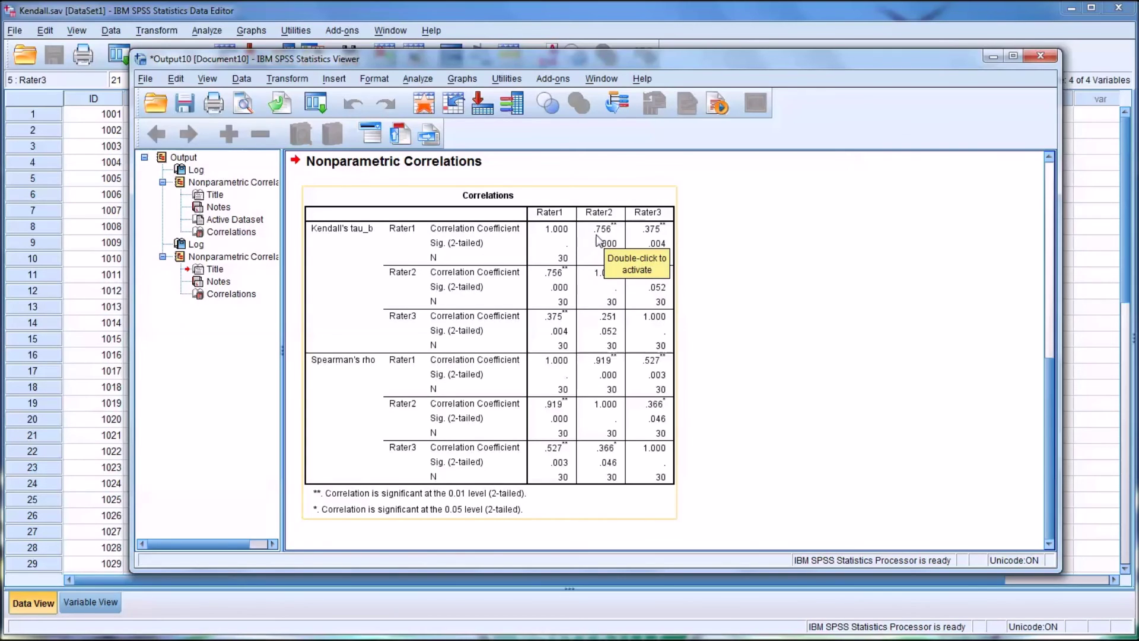
pyautogui.click(773, 285)
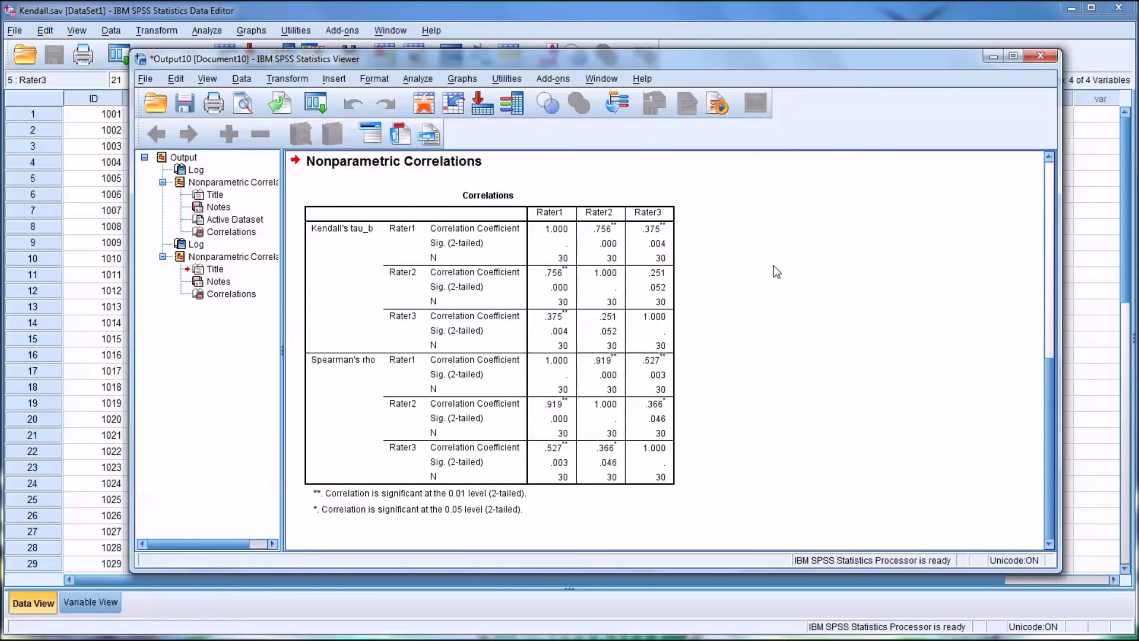
pyautogui.click(596, 376)
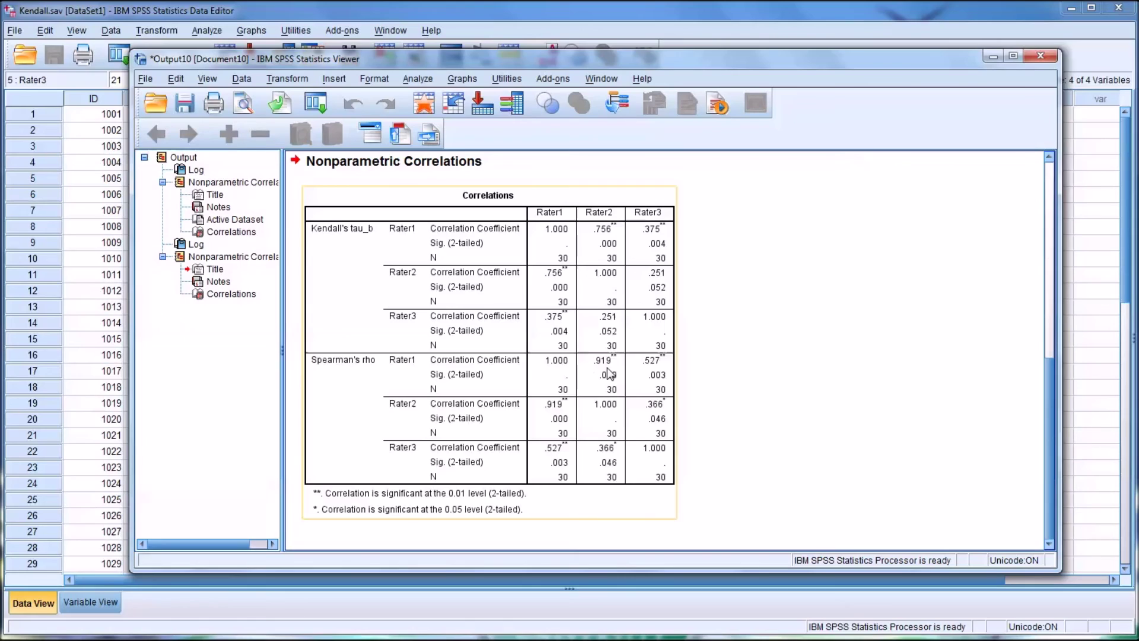
pyautogui.click(801, 522)
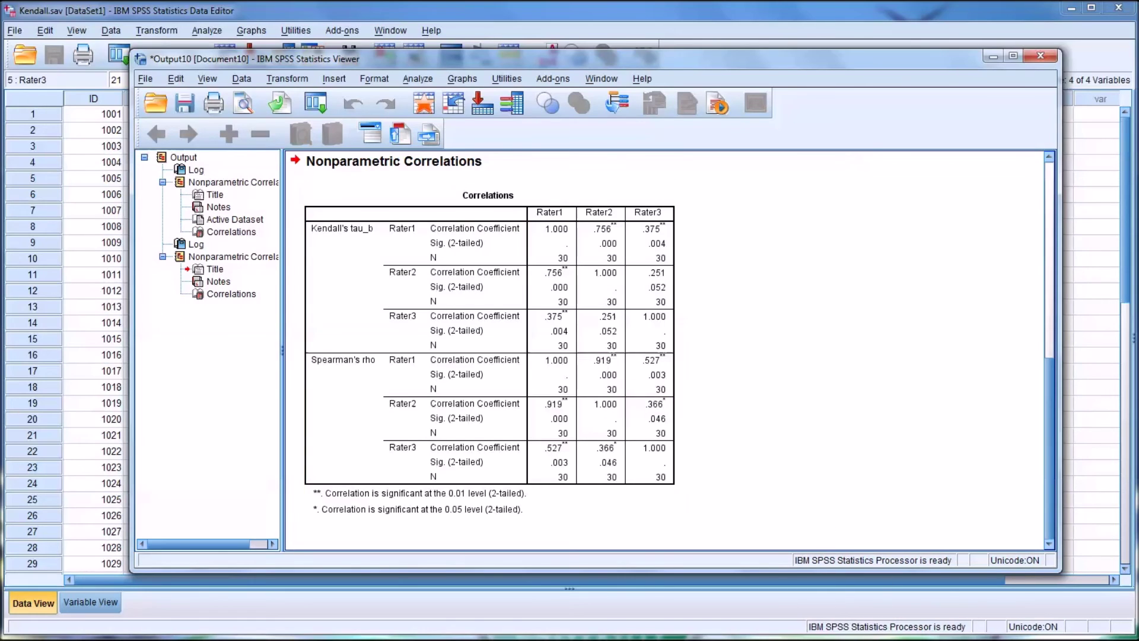
pyautogui.click(674, 291)
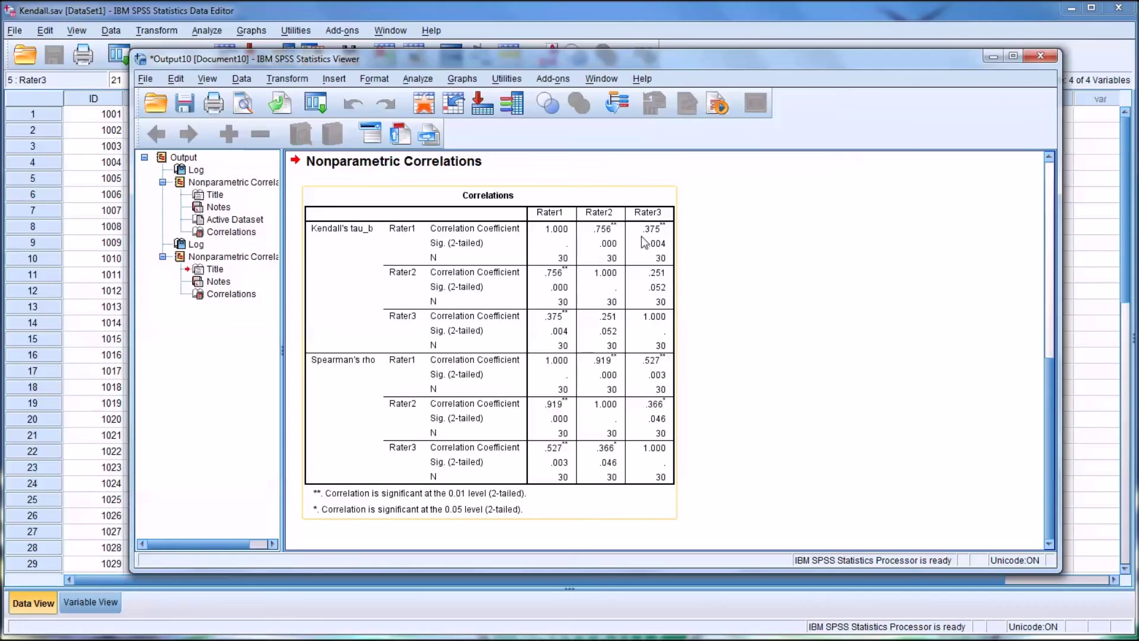
pyautogui.click(705, 265)
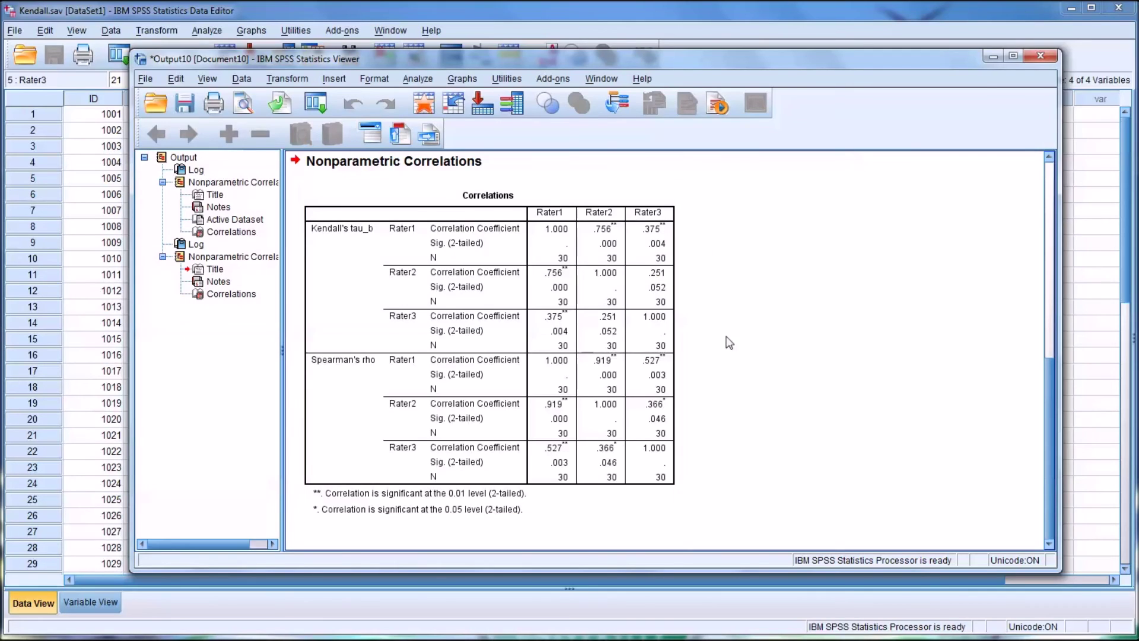
pyautogui.click(638, 379)
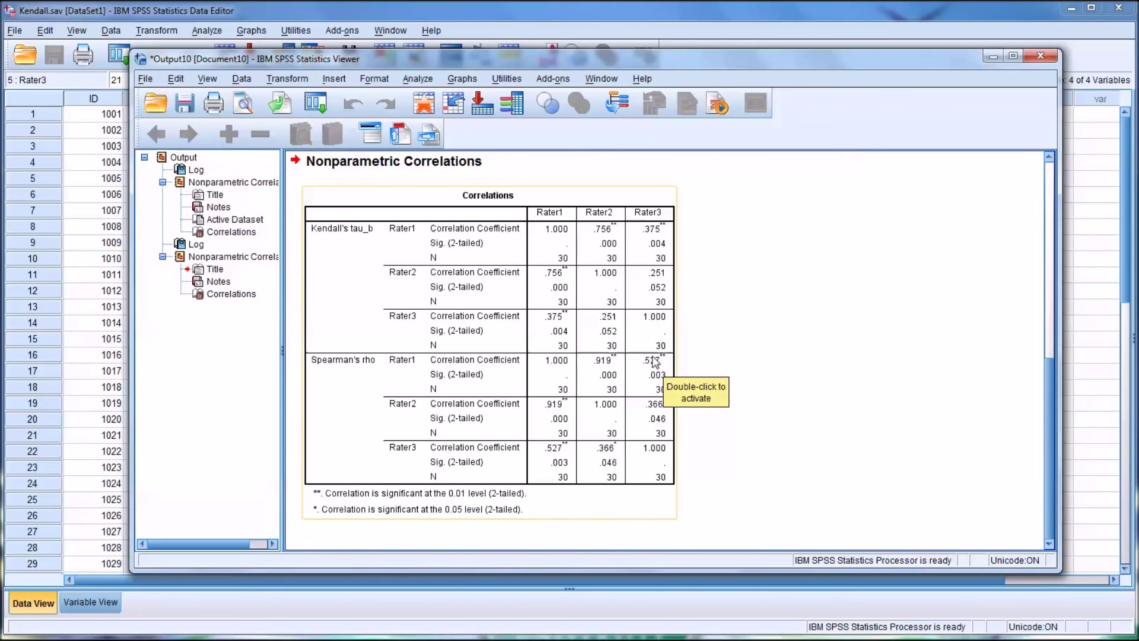
pyautogui.click(759, 440)
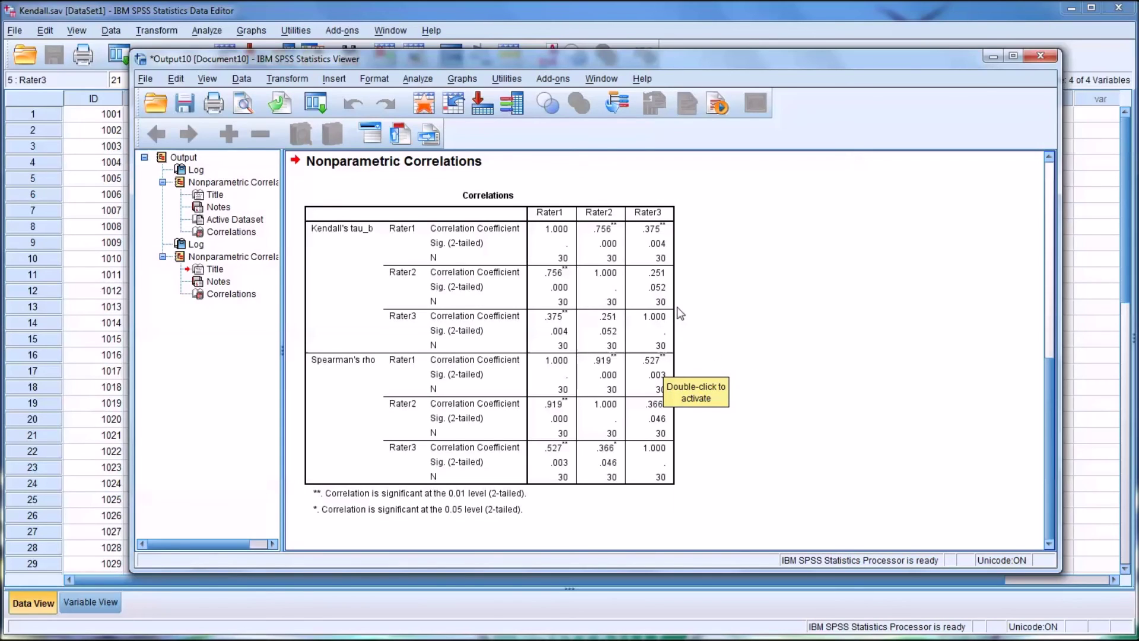
pyautogui.click(655, 284)
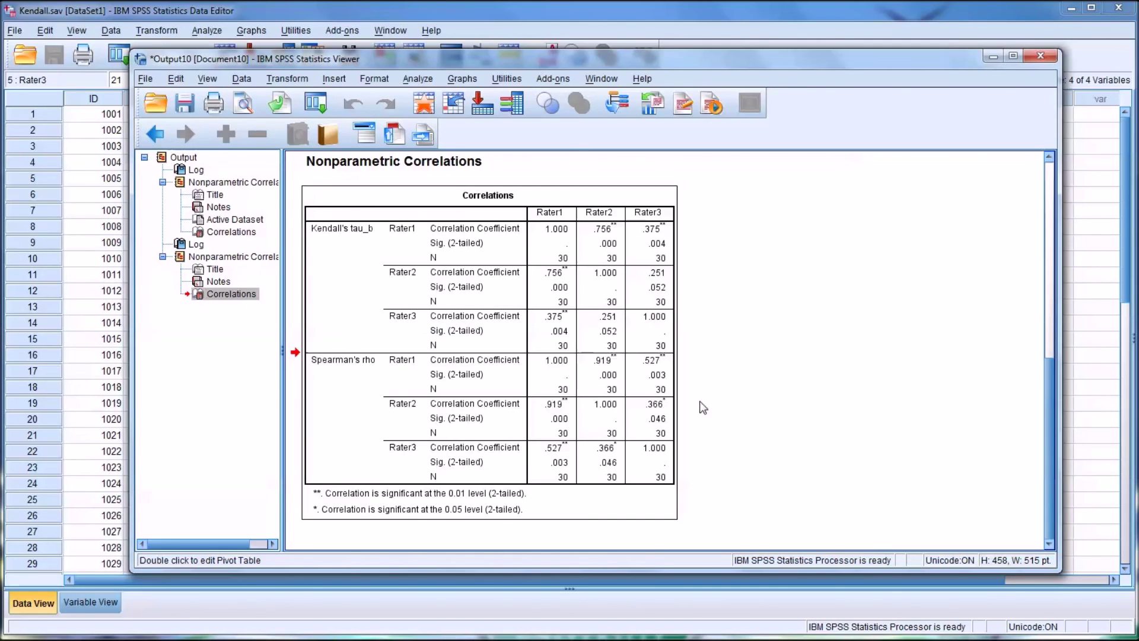
pyautogui.click(670, 423)
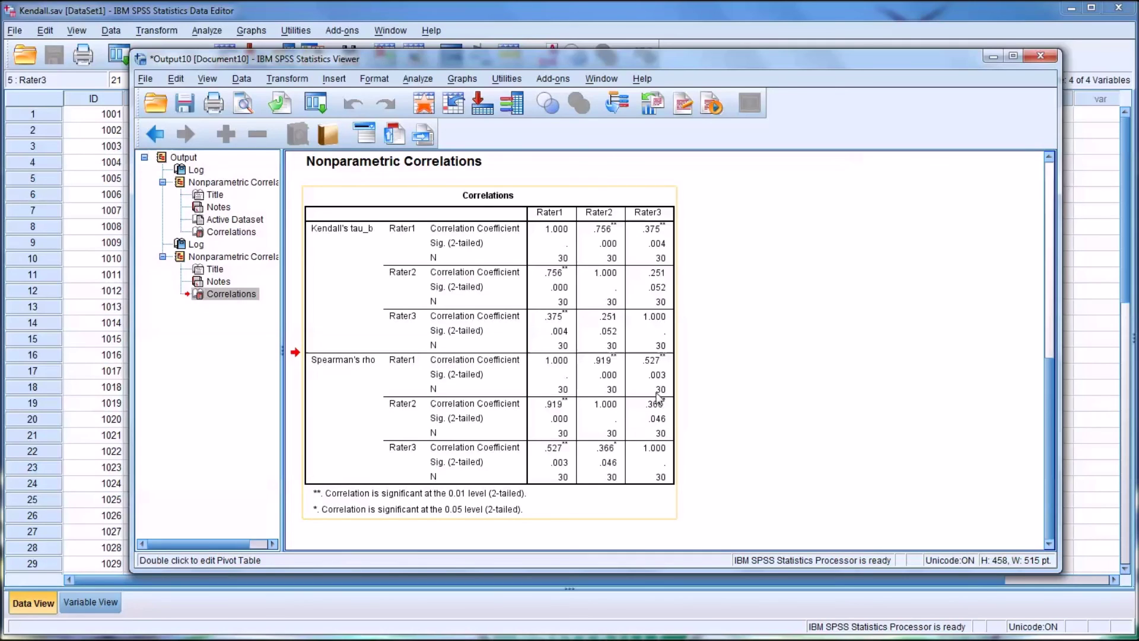
pyautogui.click(762, 521)
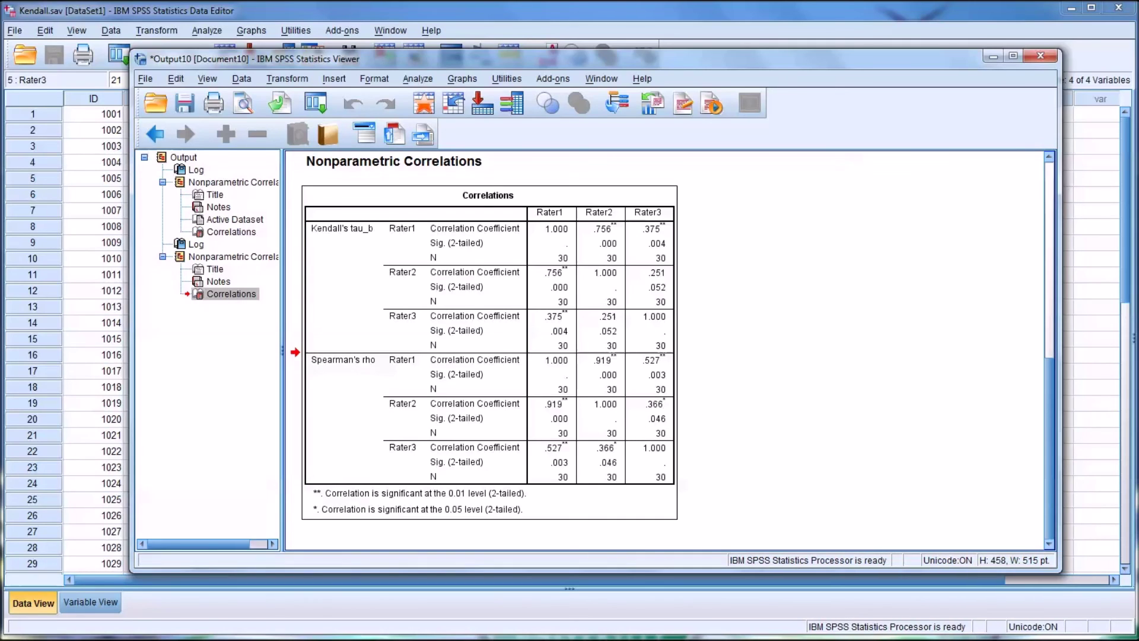
pyautogui.click(674, 431)
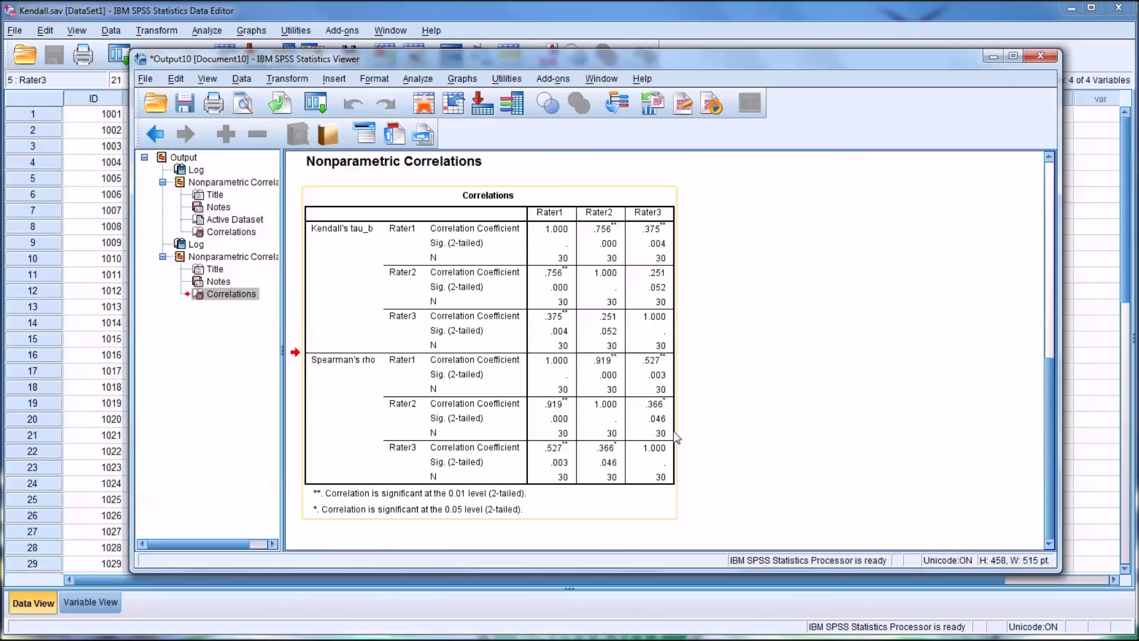